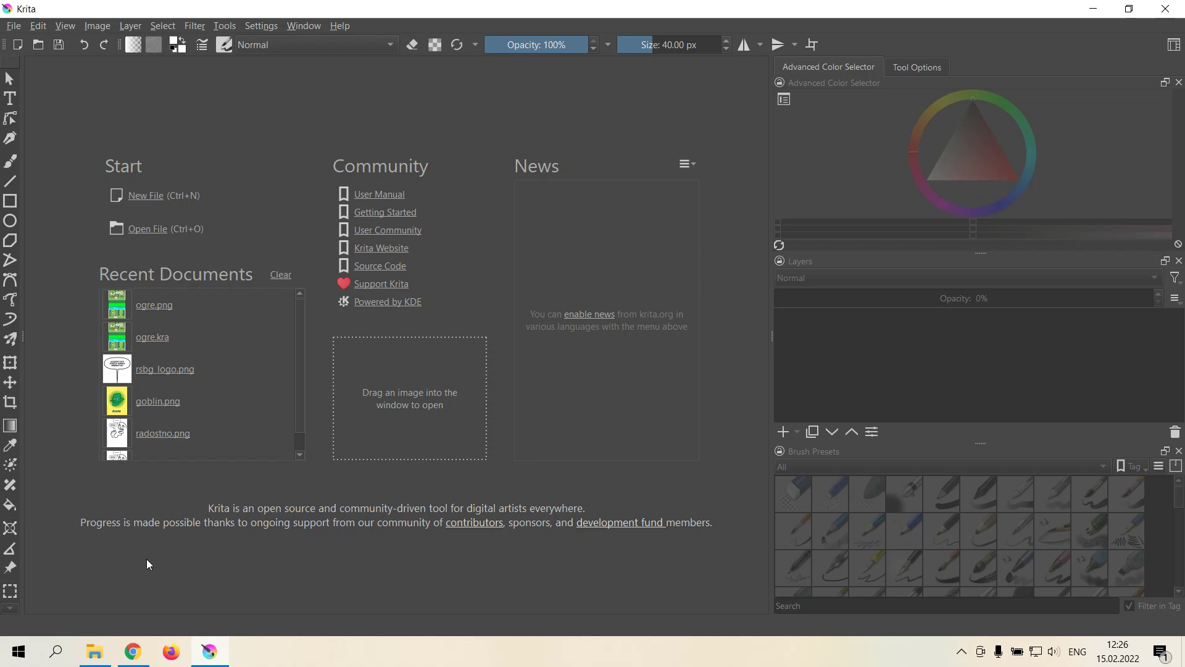
Enable the Rogudator's speech bubble generator docker from the Settings > Dockers list.
left_click(261, 25)
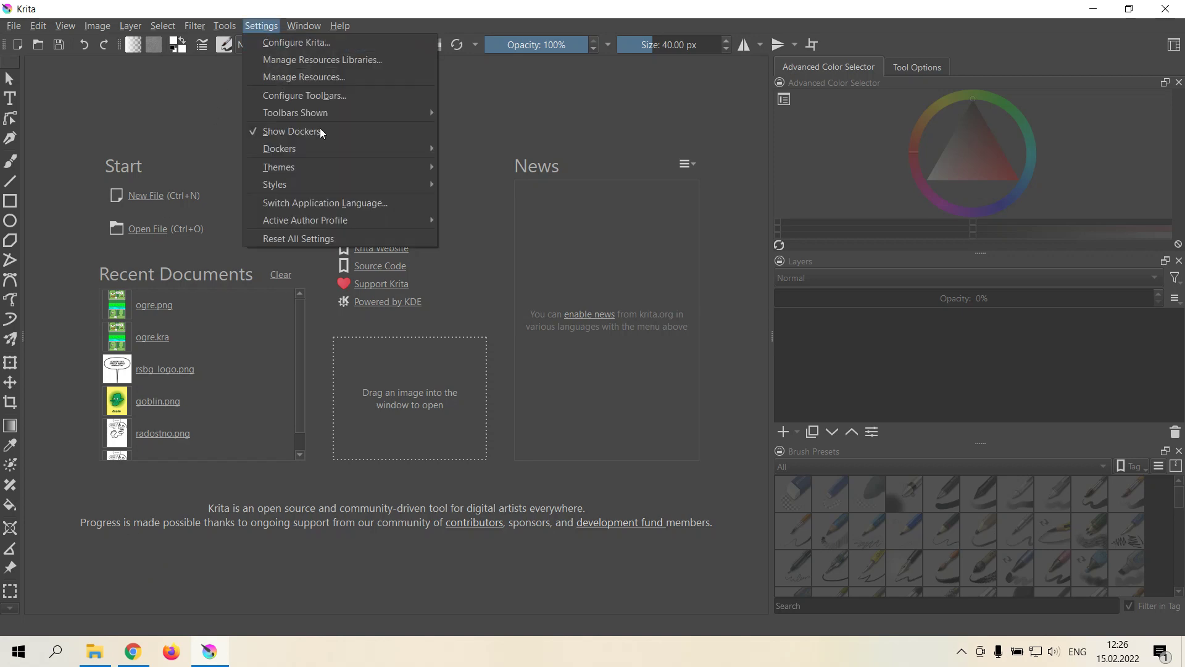
mouse_move(342, 153)
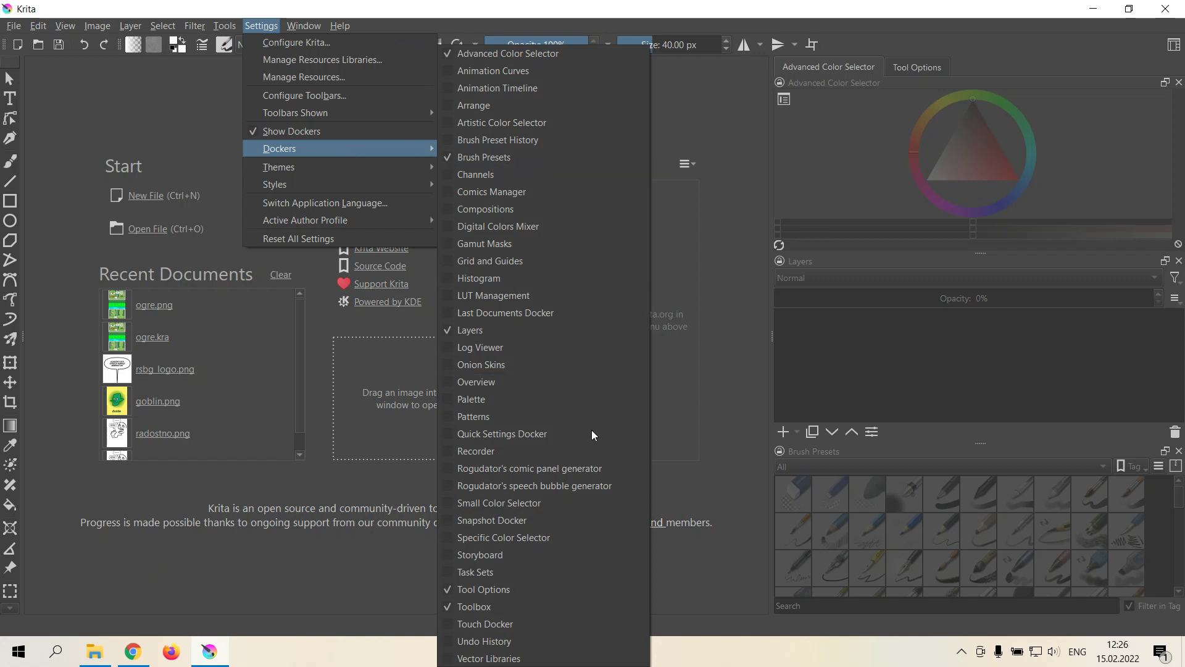
left_click(592, 487)
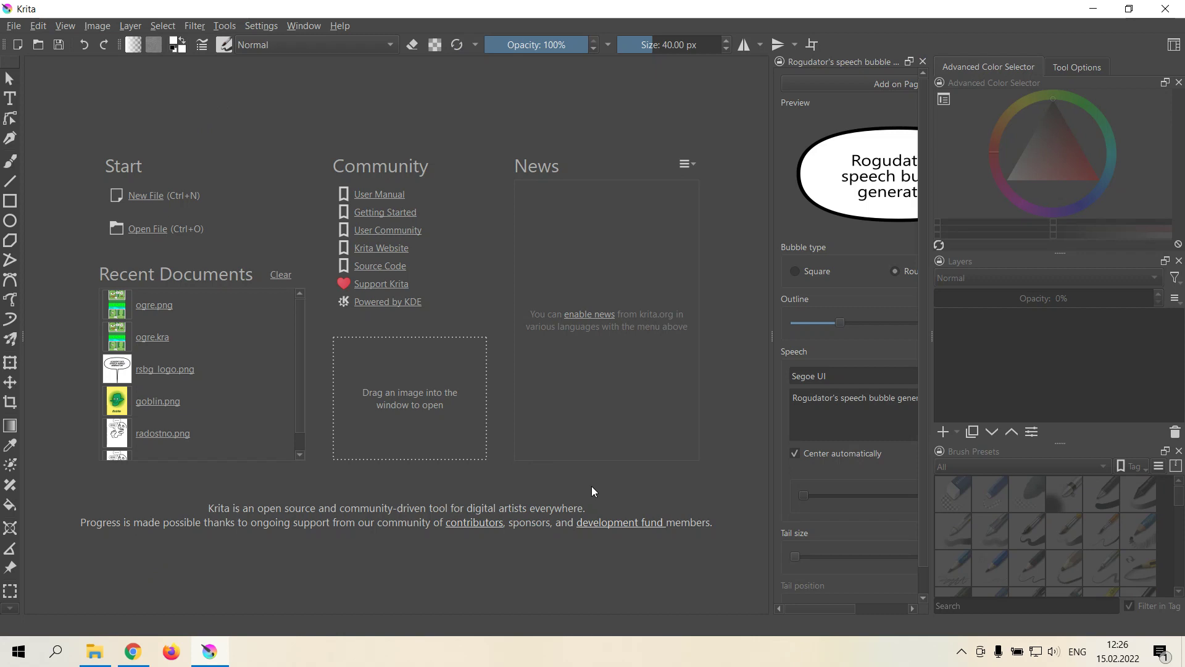
Create a new 1280 × 1280 px document and give the side panels more room.
left_click(147, 196)
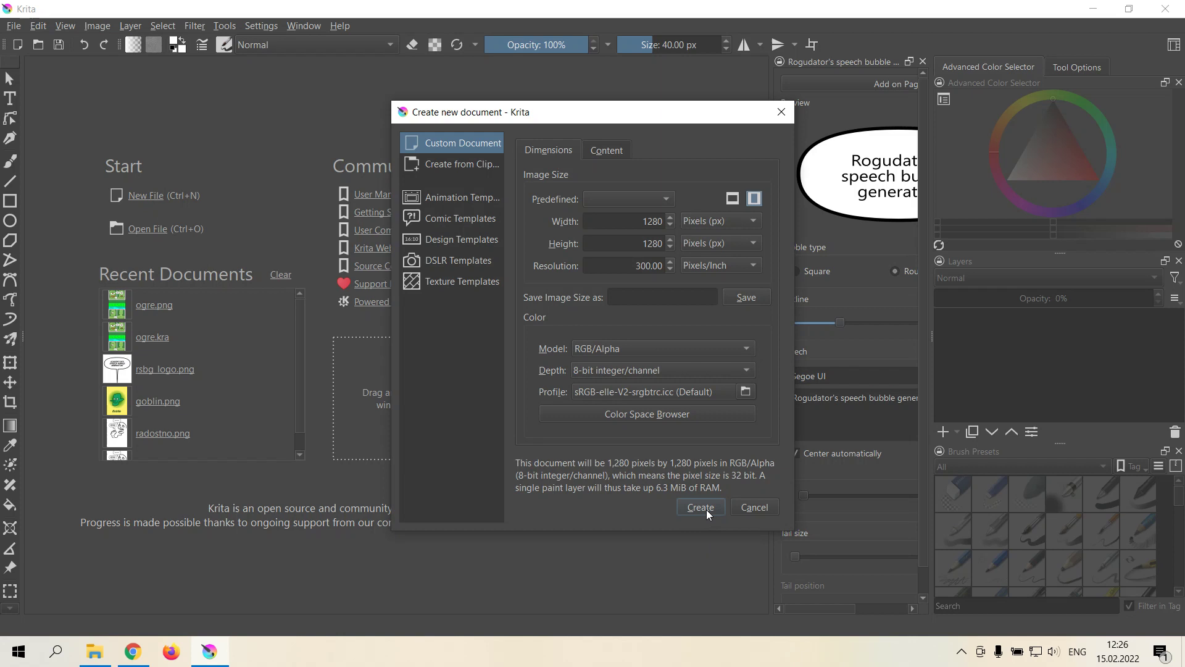
key("Escape")
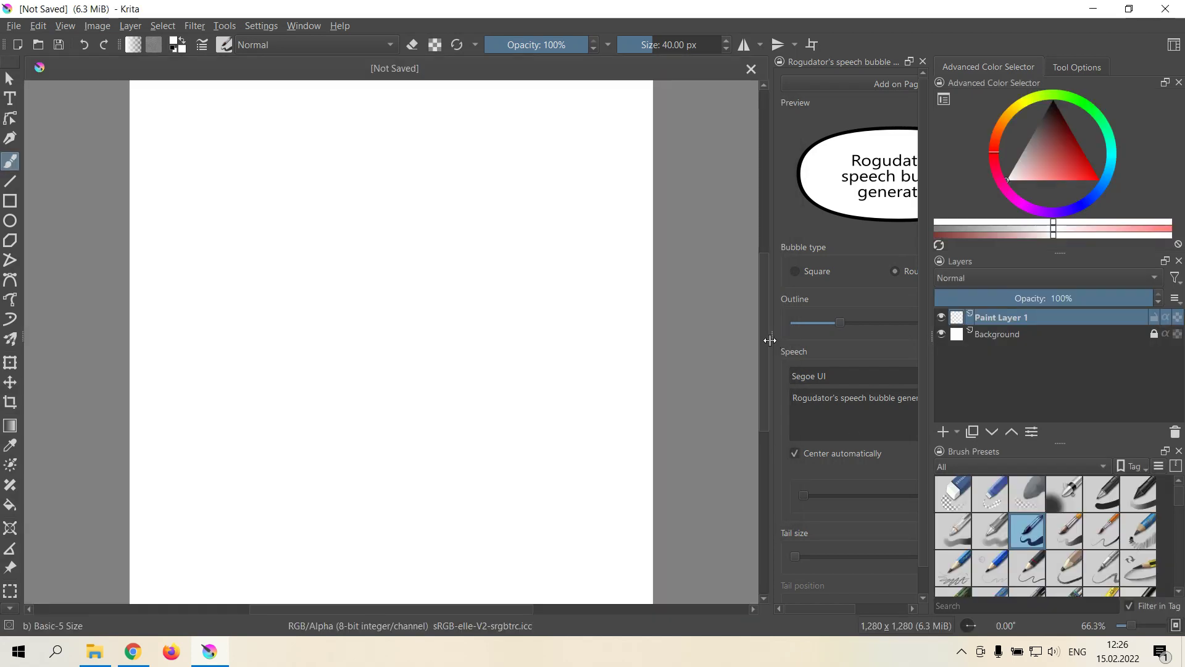
left_click_drag(770, 341, 726, 343)
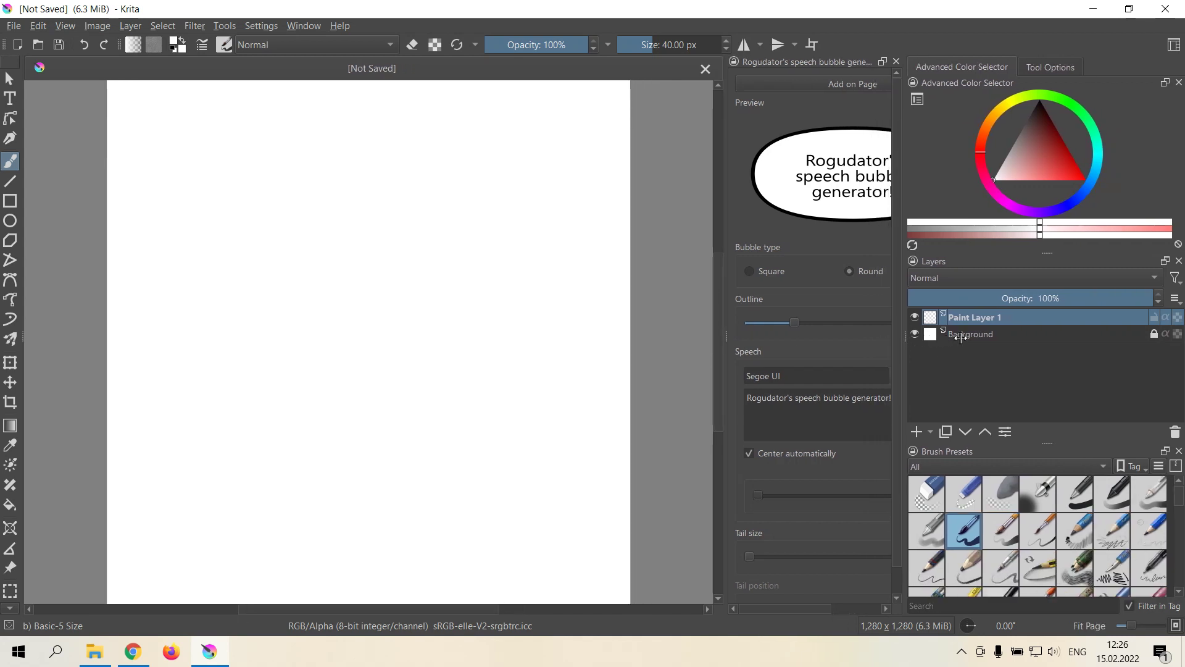
Widen the generator docker and set the bubble type to Round after trying Square.
left_click_drag(909, 344, 977, 339)
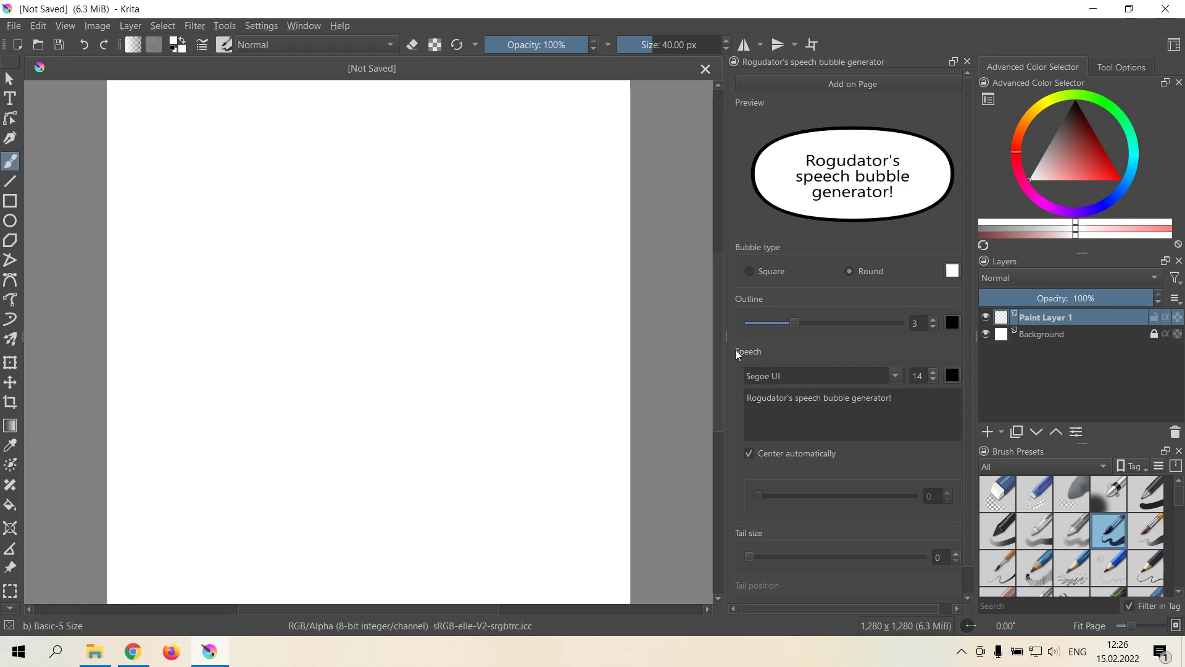
left_click(776, 273)
left_click(855, 273)
Fill the bubble with olive yellow #b3a701.
left_click(954, 272)
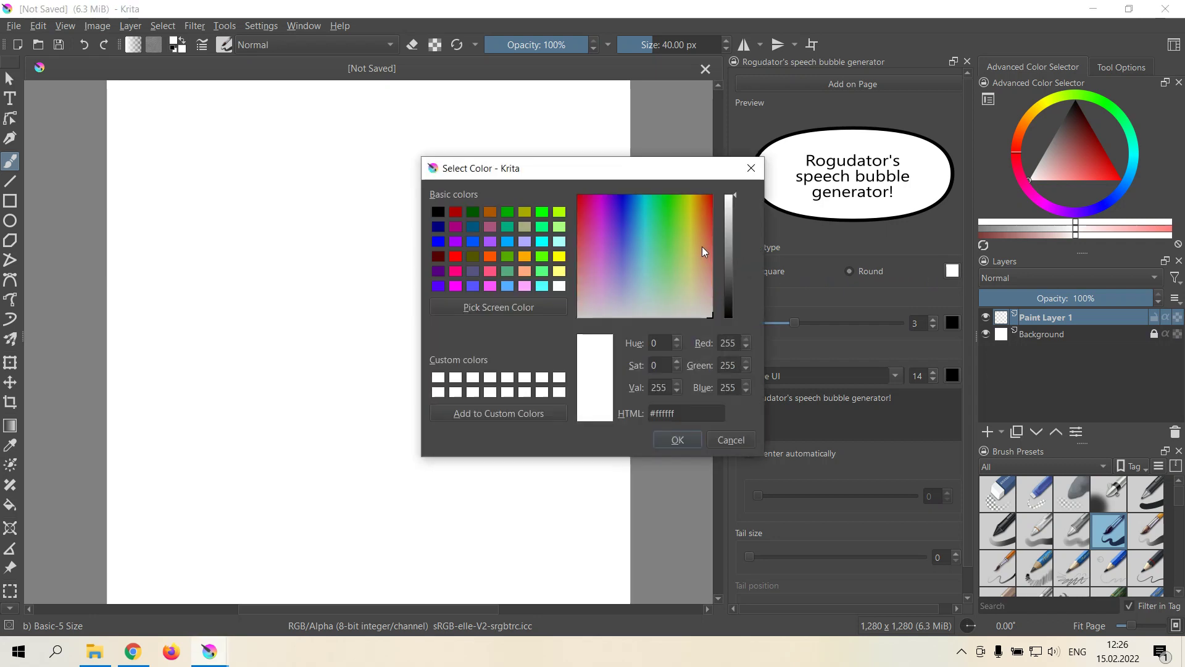
left_click_drag(702, 246, 691, 195)
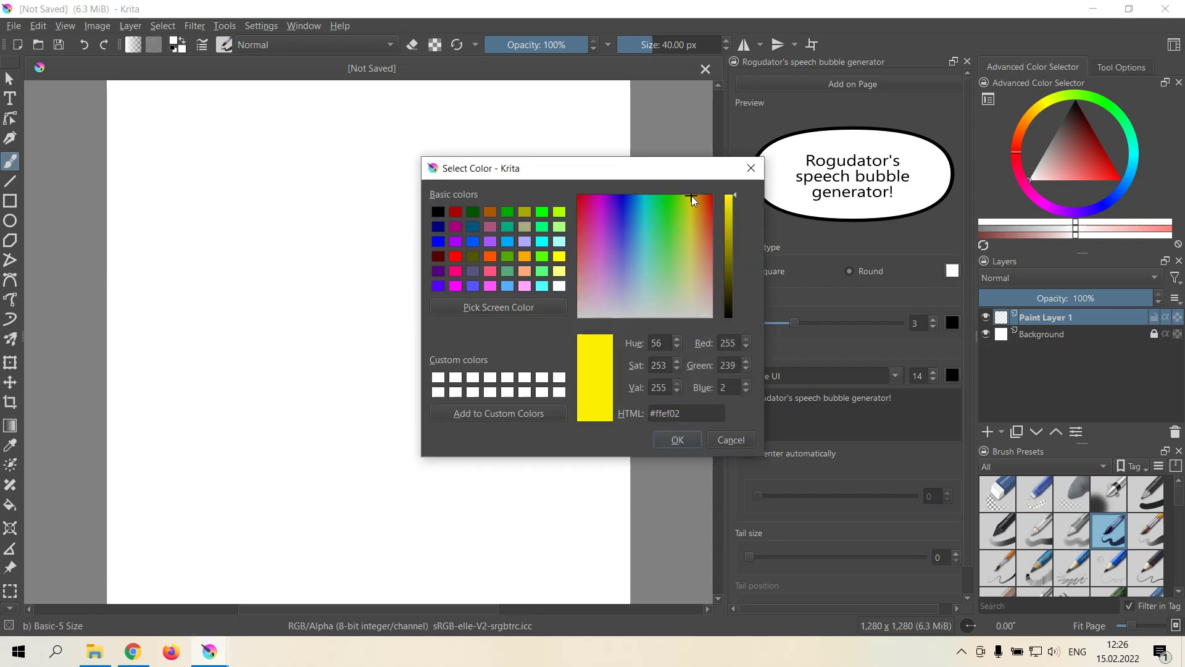
left_click(732, 231)
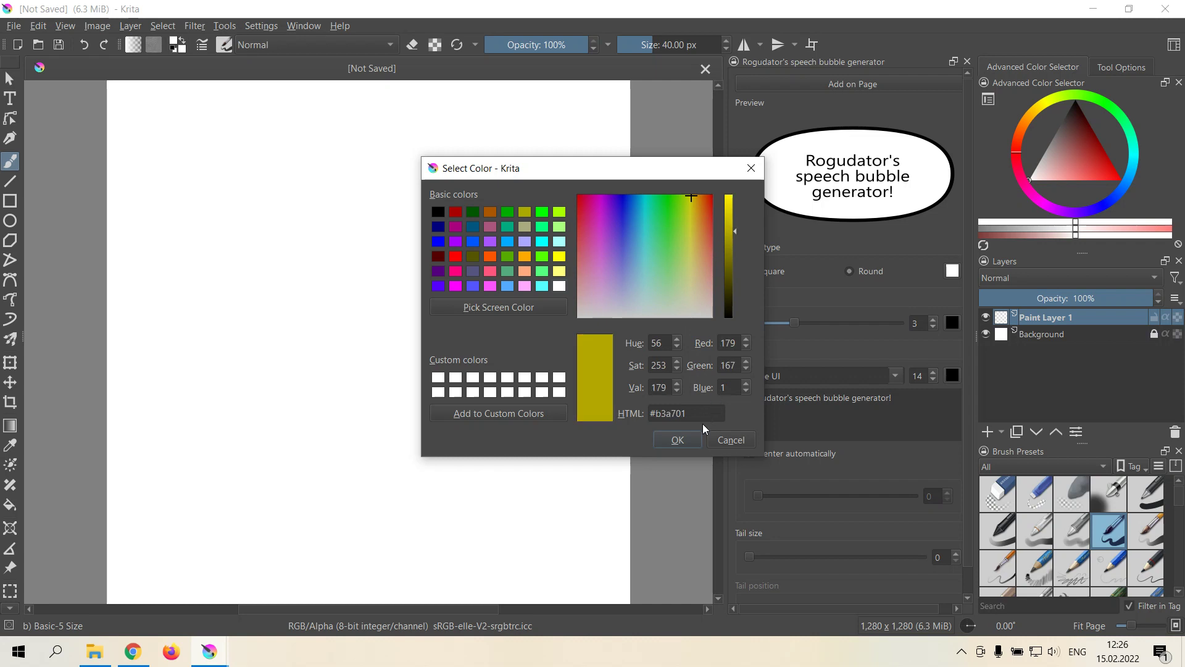
left_click(677, 440)
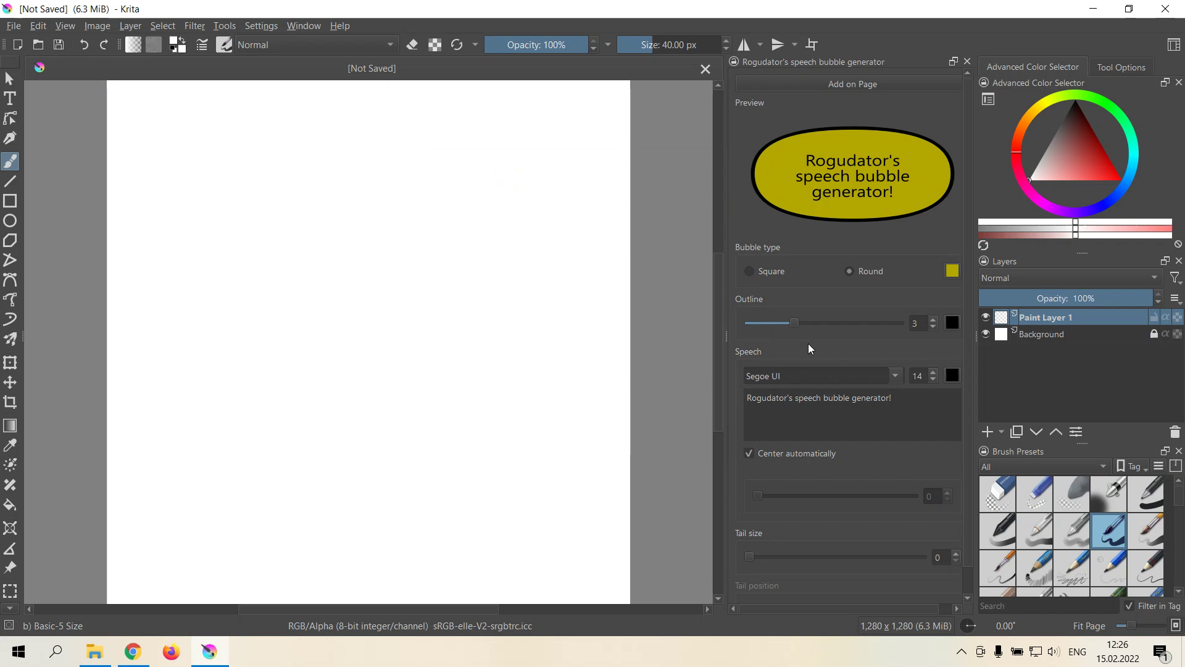
Keep the outline thickness at 3 and colour the bubble outline dark blue.
left_click_drag(794, 322, 827, 325)
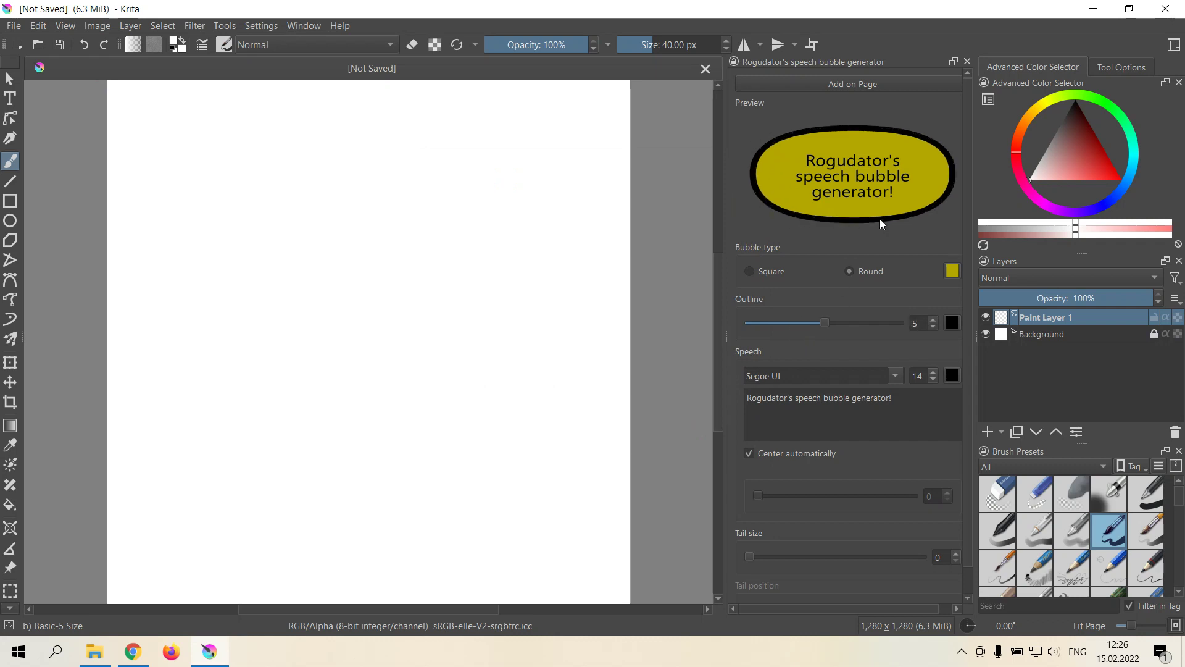
left_click_drag(831, 325, 789, 321)
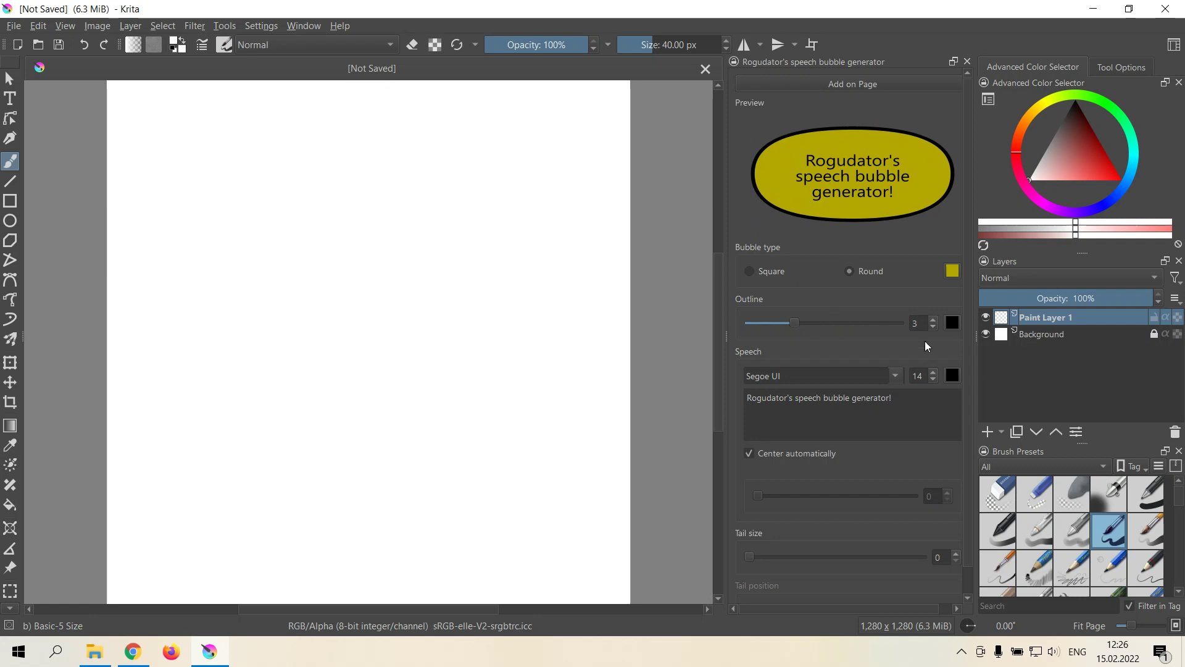
left_click(952, 322)
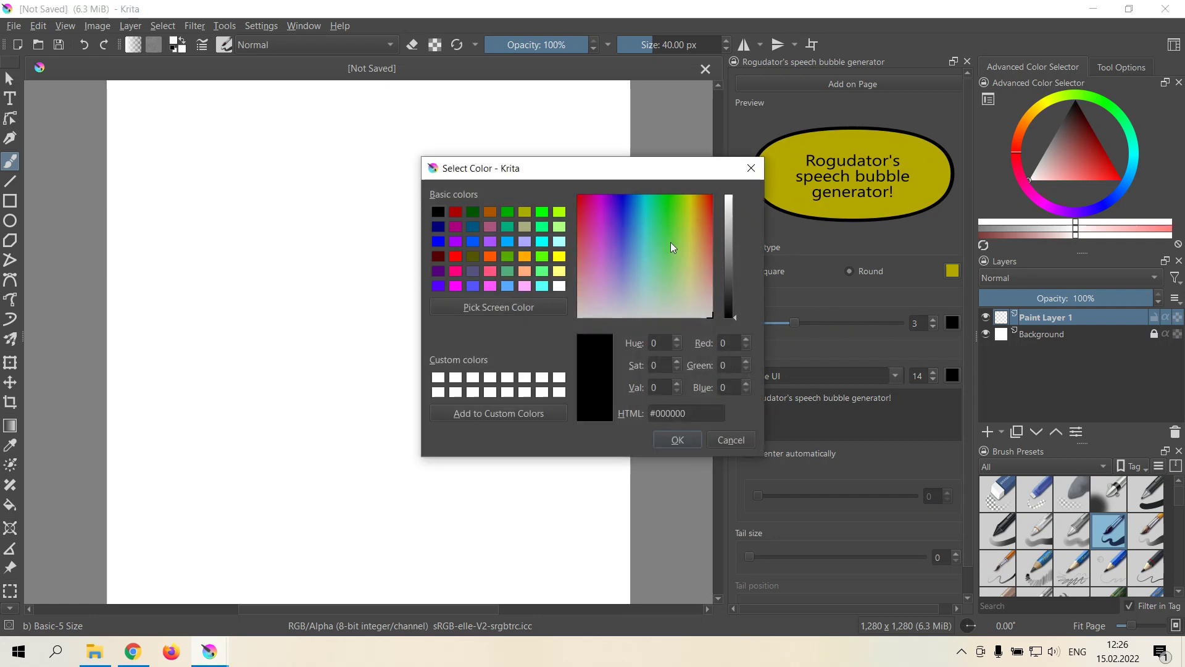
left_click_drag(648, 222, 621, 193)
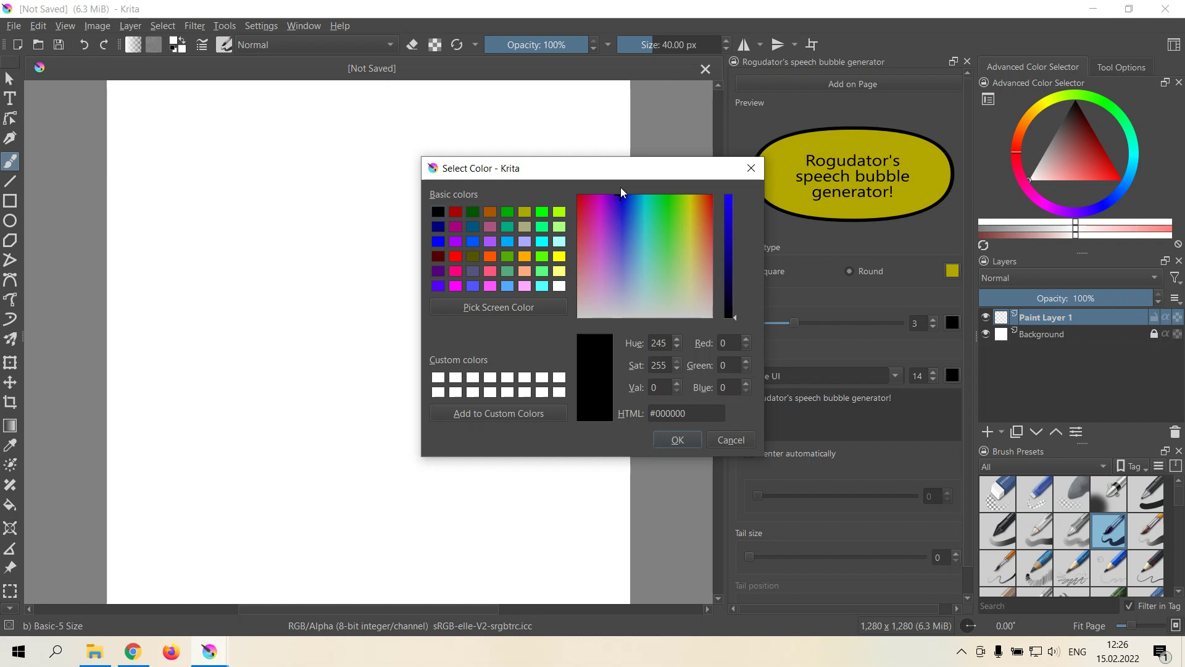
left_click(731, 244)
left_click(678, 440)
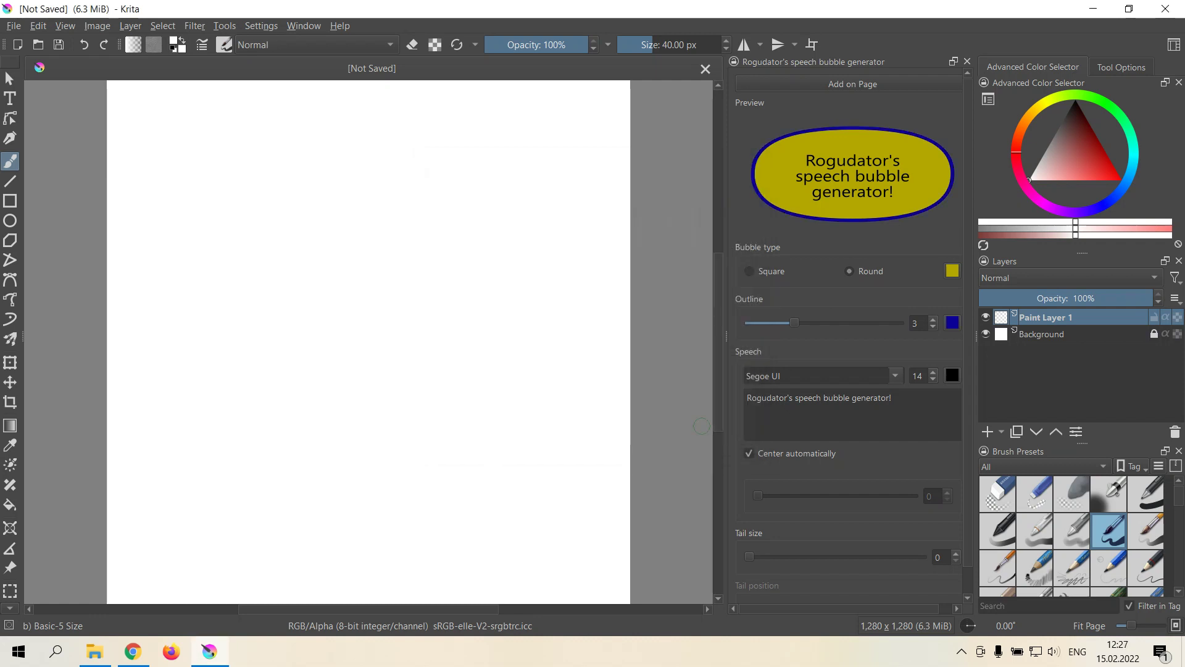
Choose Komika Jam as the speech font and raise its size to 21.
scroll(739, 387, "down", 1)
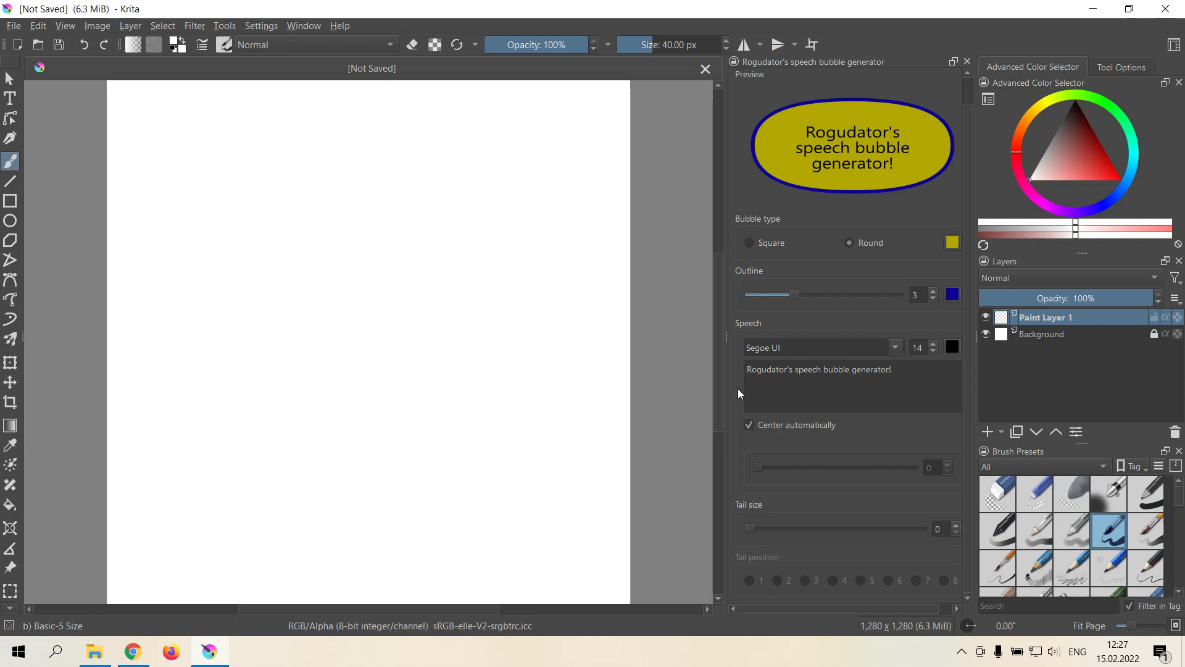
left_click(894, 347)
scroll(861, 388, "up", 3)
scroll(861, 387, "up", 8)
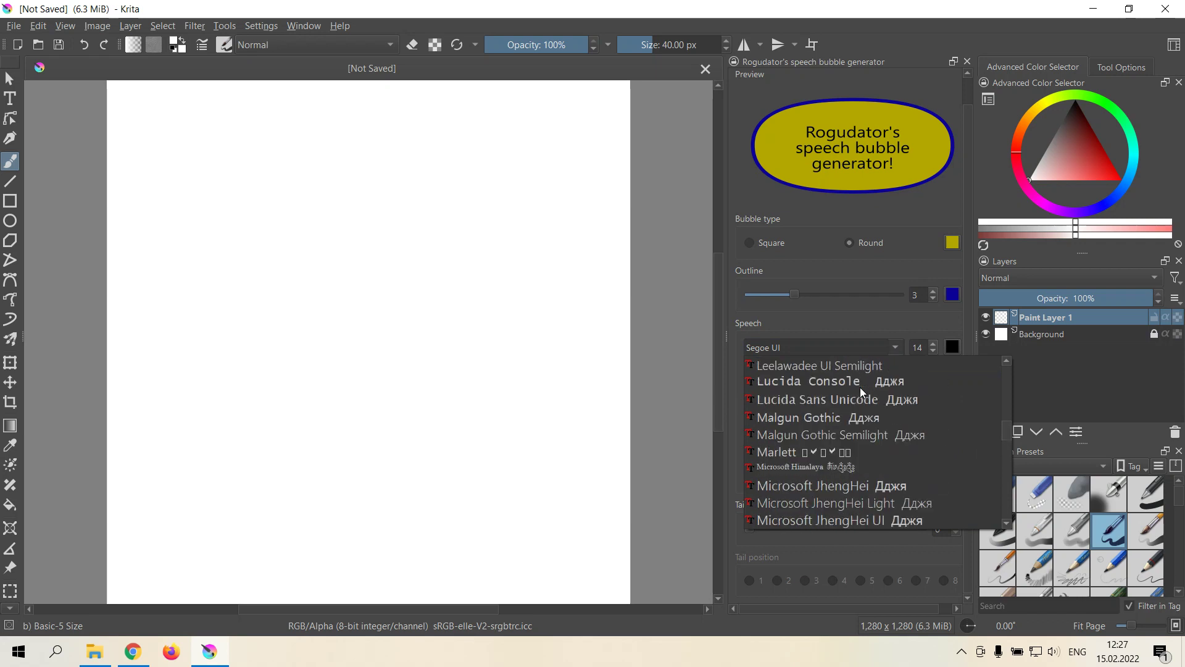
scroll(861, 387, "up", 3)
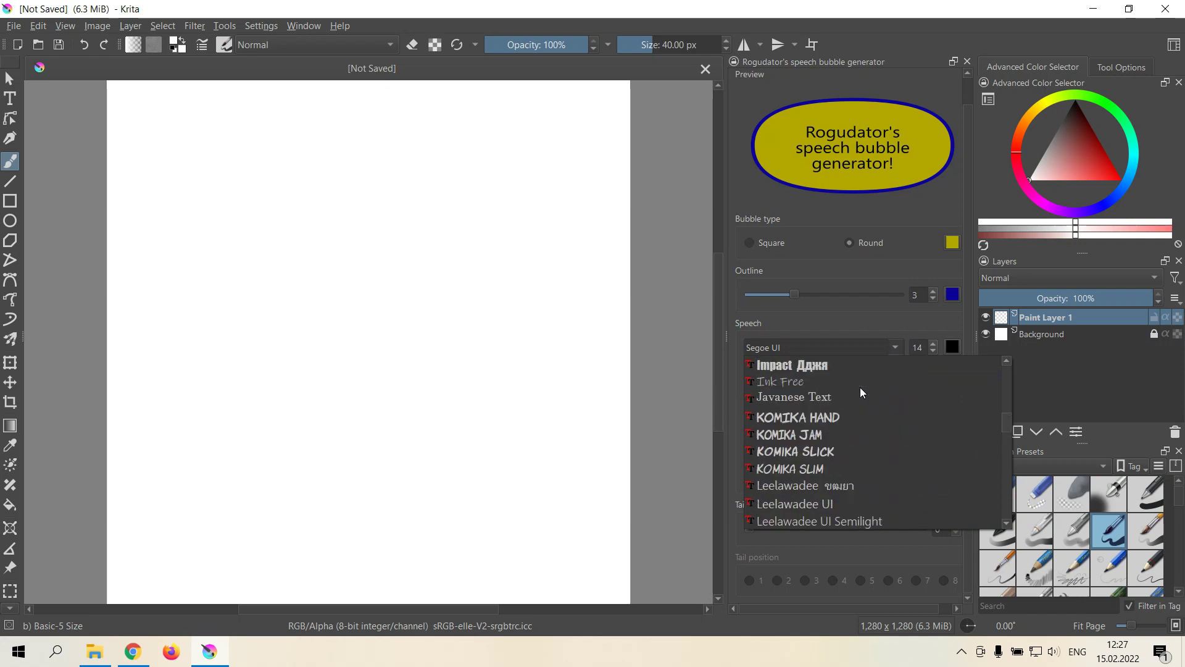
left_click(852, 436)
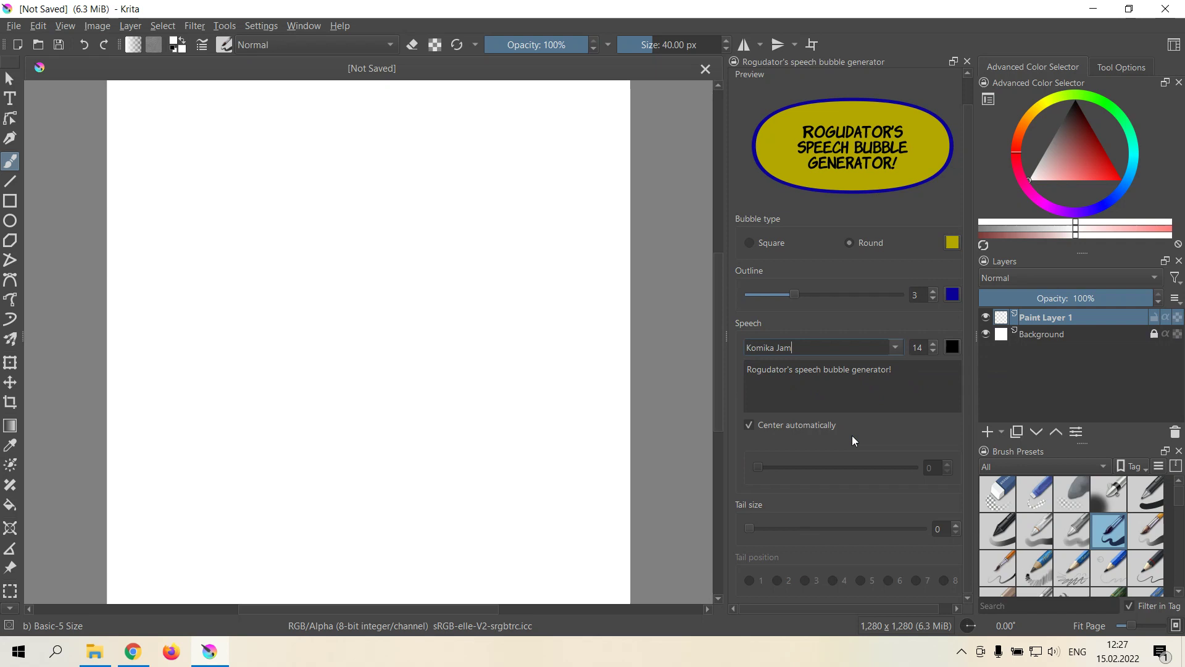
left_click(932, 344)
left_click(932, 344)
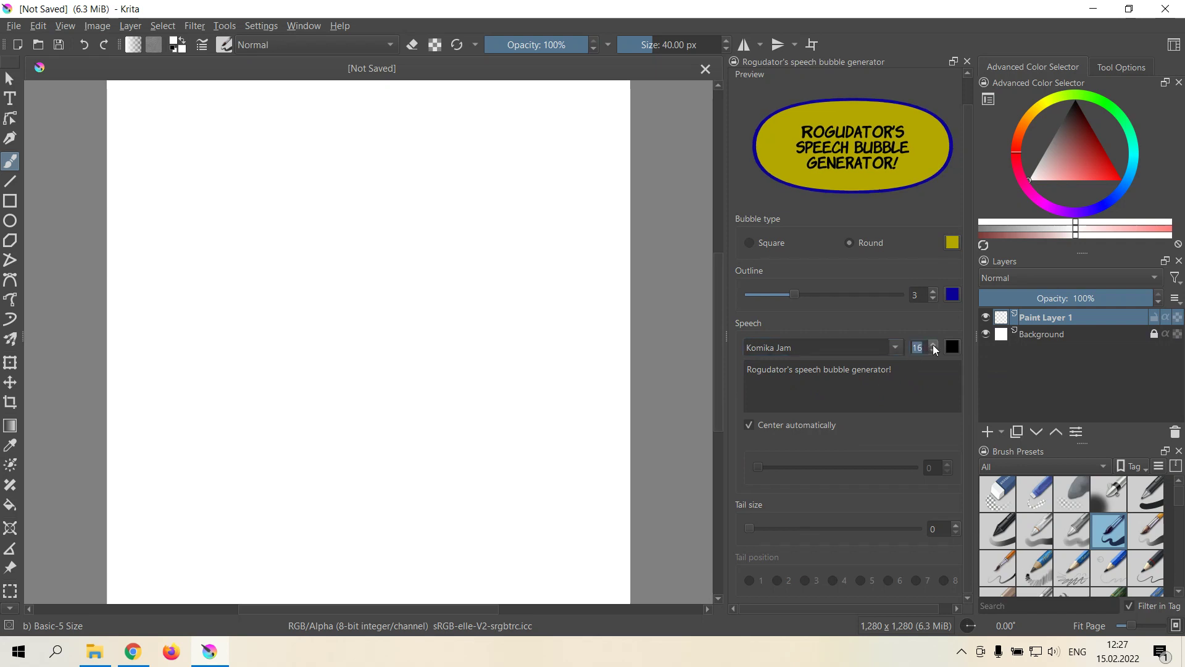
left_click(932, 344)
left_click(933, 344)
left_click(932, 344)
left_click(932, 344)
left_click(933, 344)
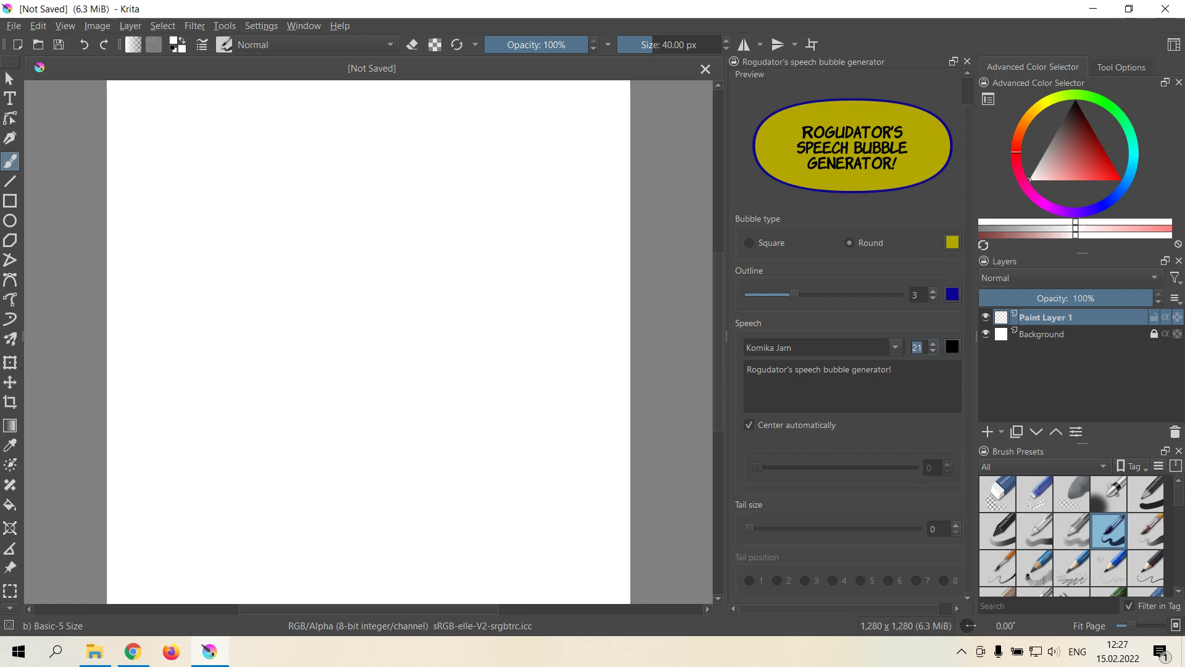
Set the speech text colour to dark blue.
left_click(951, 347)
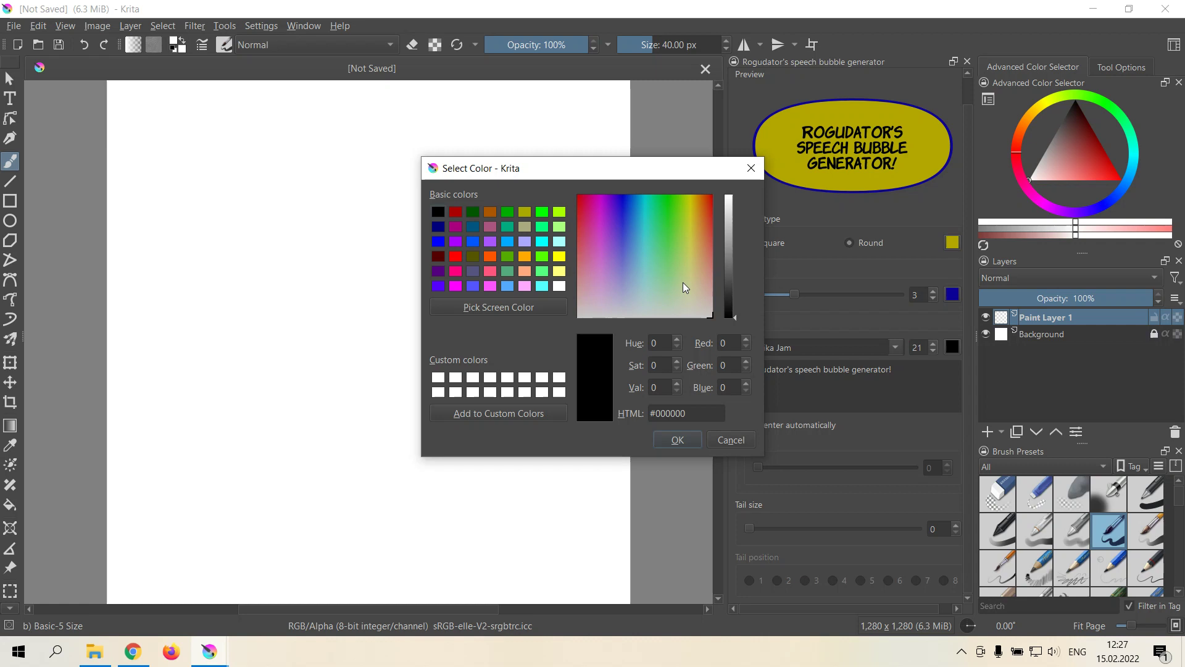
left_click(621, 196)
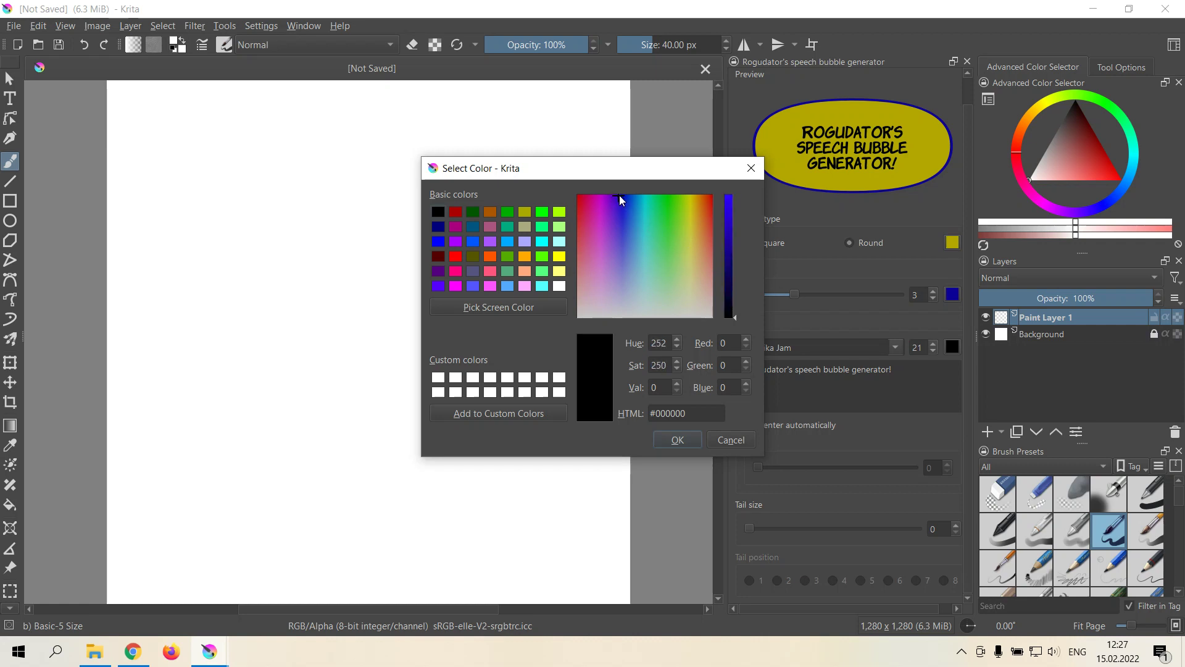
left_click(728, 251)
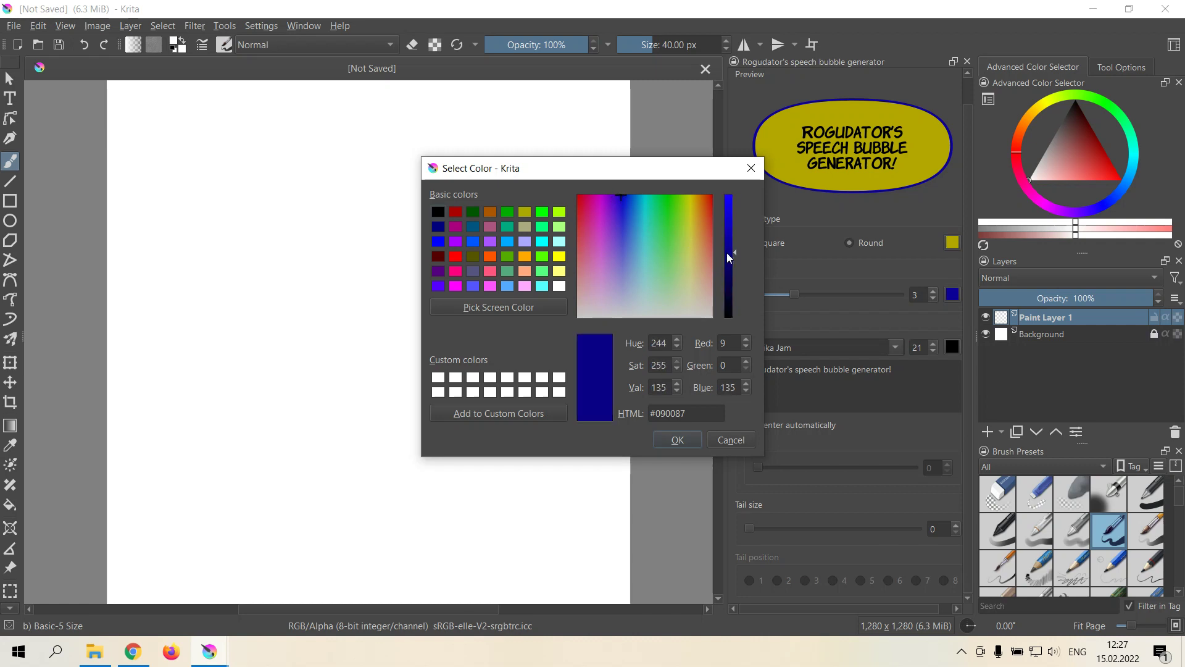
left_click(692, 440)
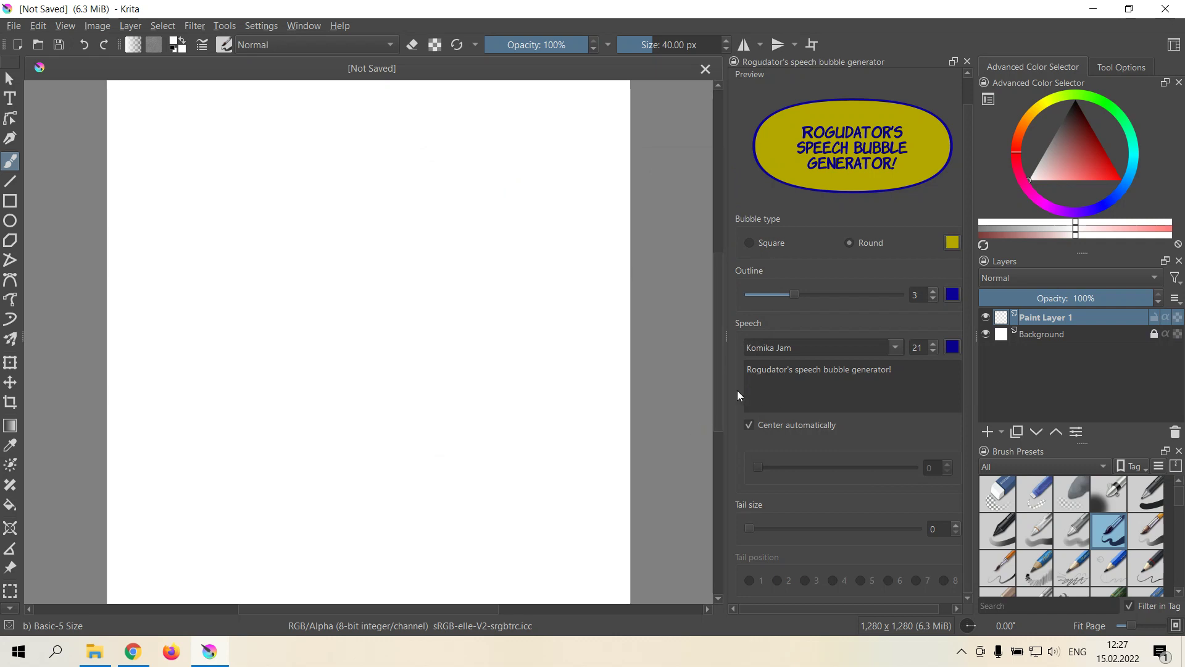
Append "Automatically centered so you don't need" to the speech text, fixing typos.
left_click(912, 377)
type("Auta")
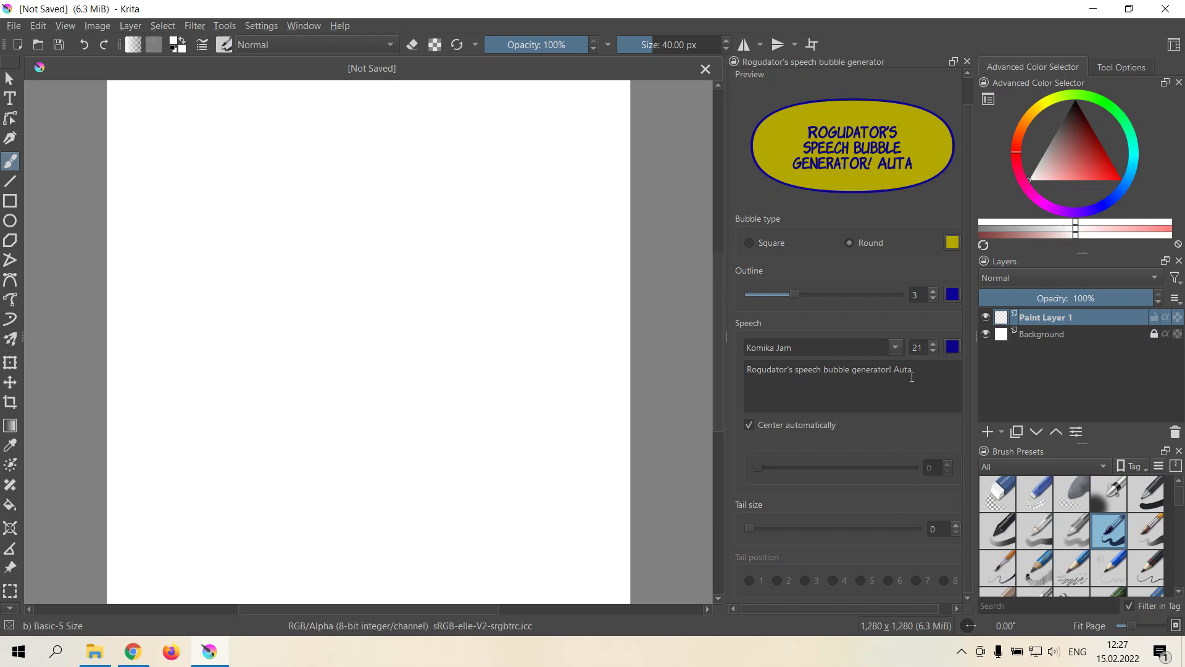
key("BackSpace")
type("omatic")
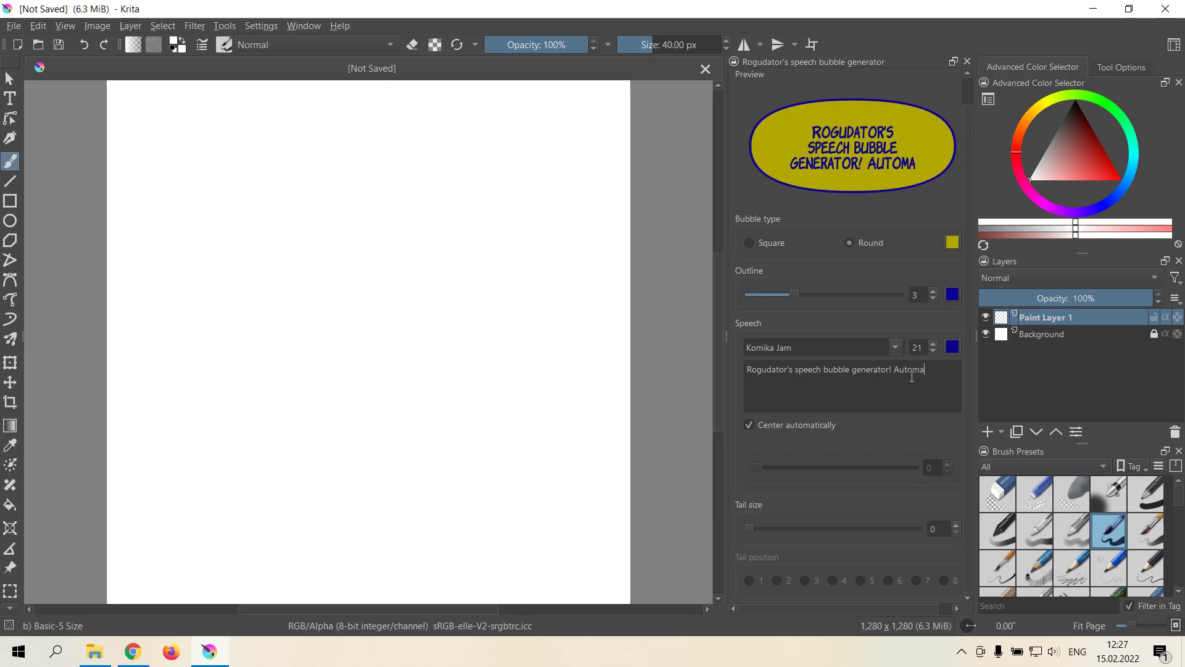
type("ally")
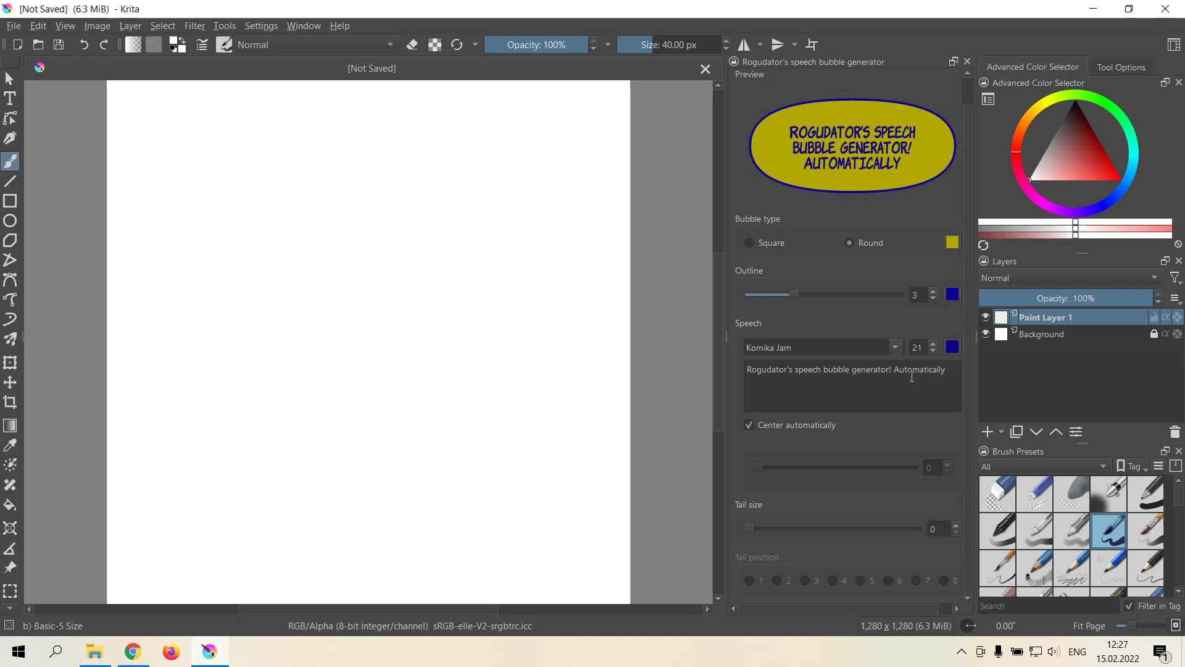
type(" cent")
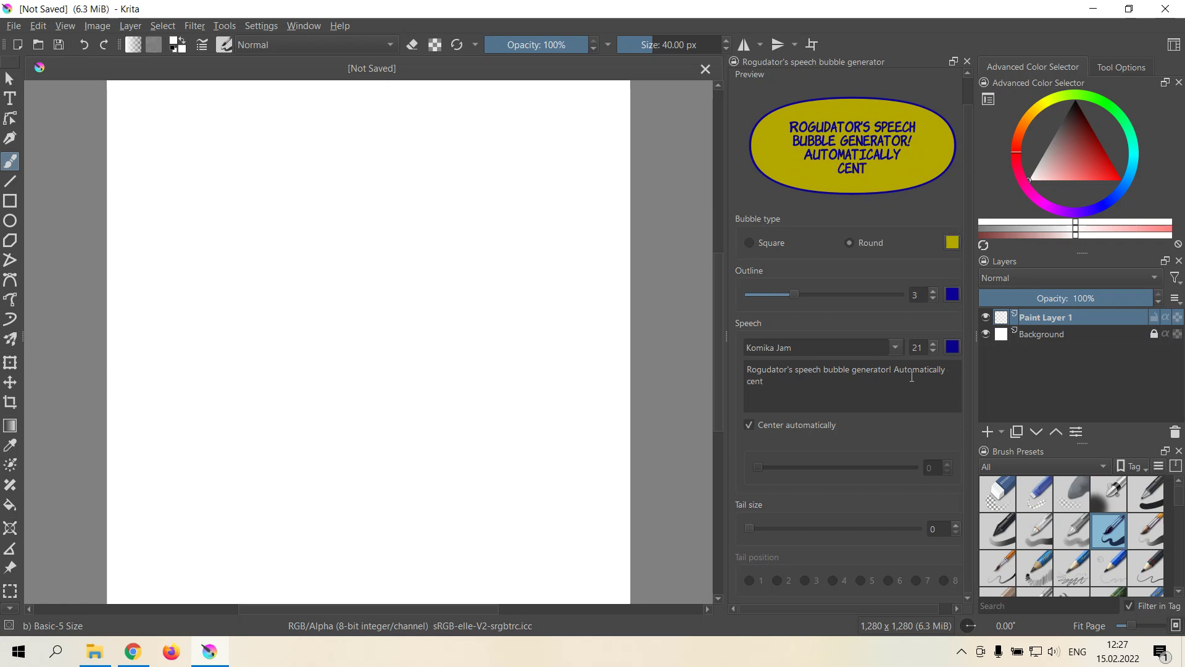
type("ered so Y")
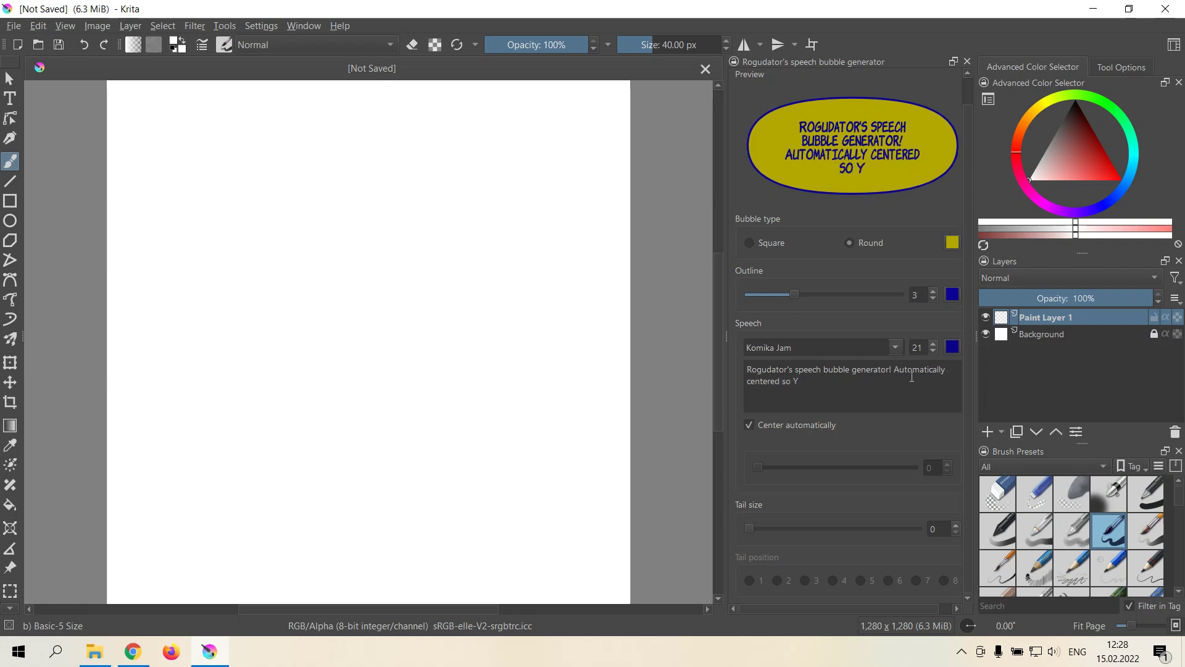
key("BackSpace")
type("you don't d")
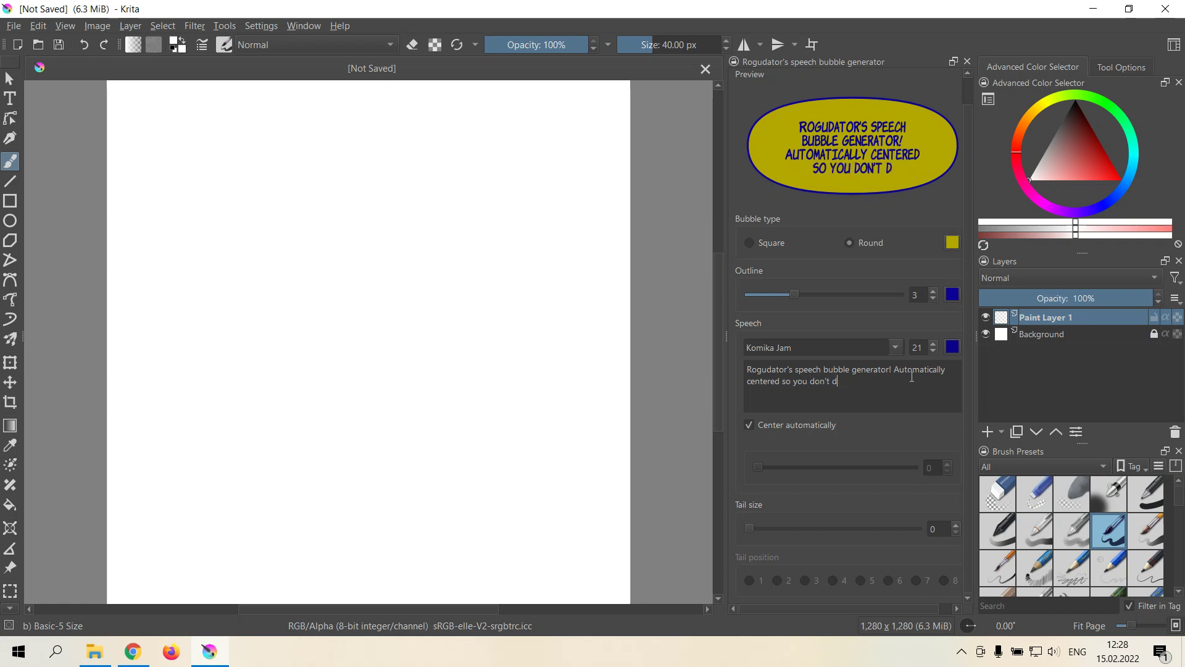
key("BackSpace")
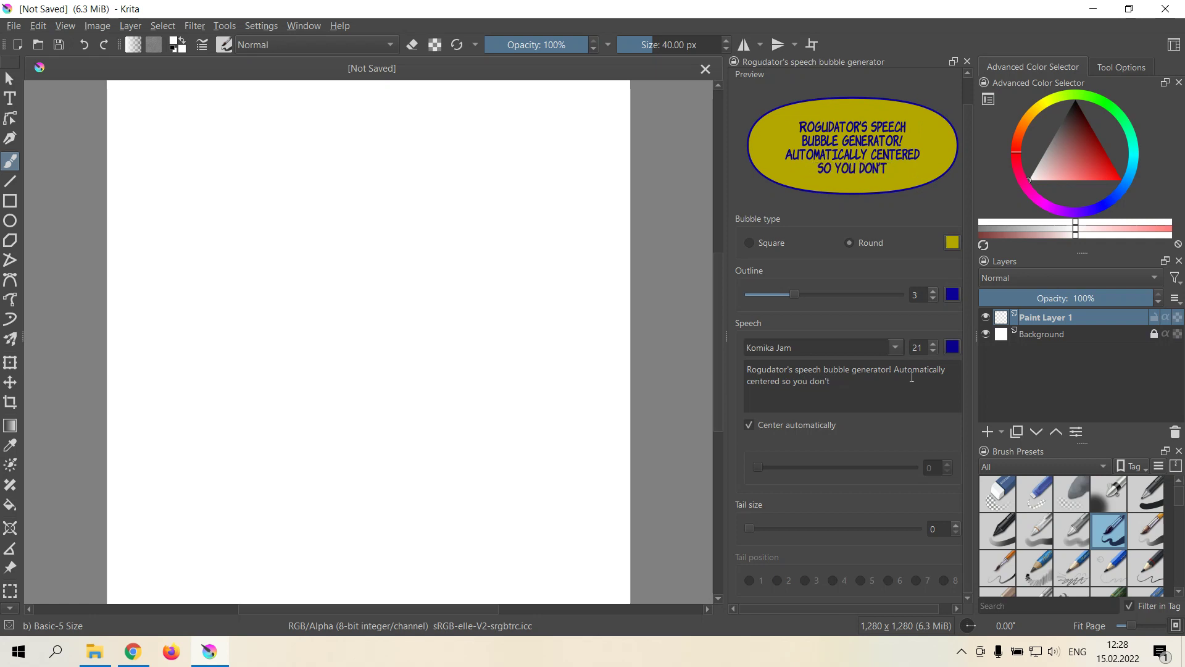
type("need")
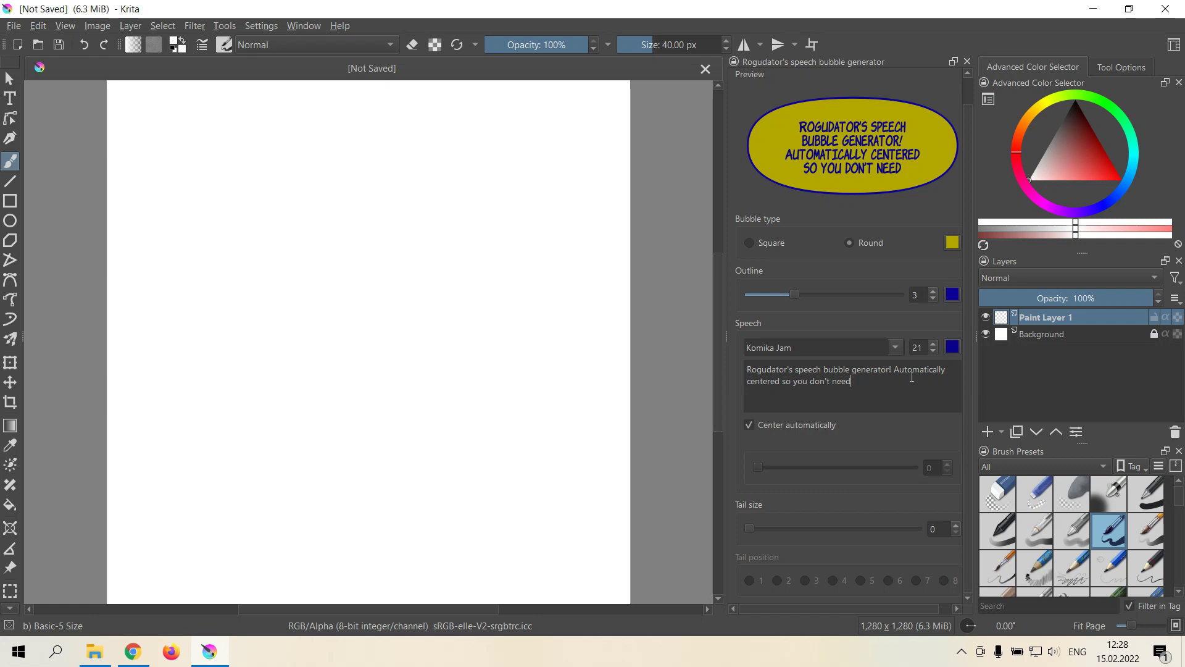
Turn off Center automatically and break the text before 'bubble', 'centered' and 'don't need'.
left_click(807, 431)
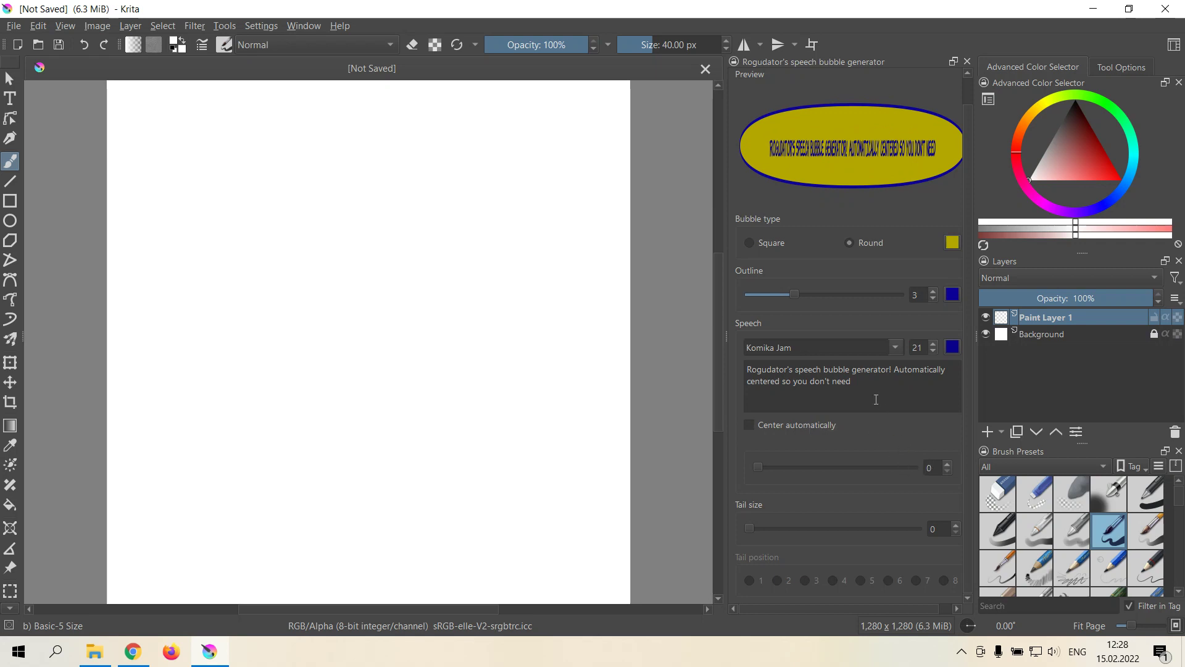
left_click(826, 370)
key("Return")
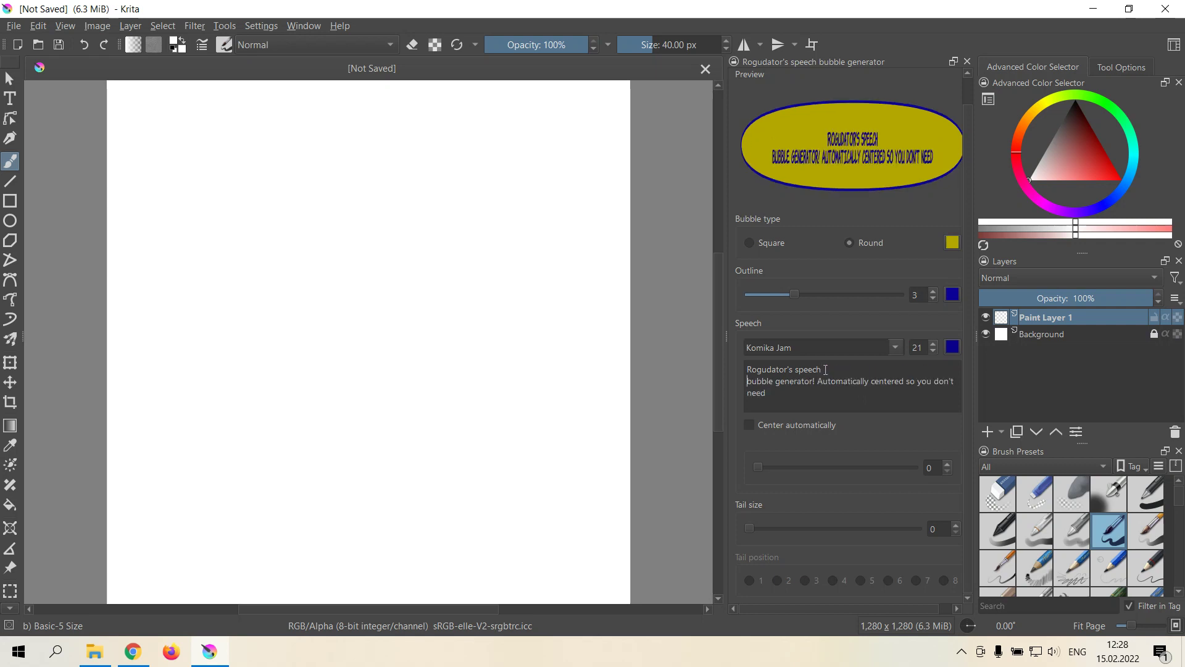
left_click(873, 382)
key("Return")
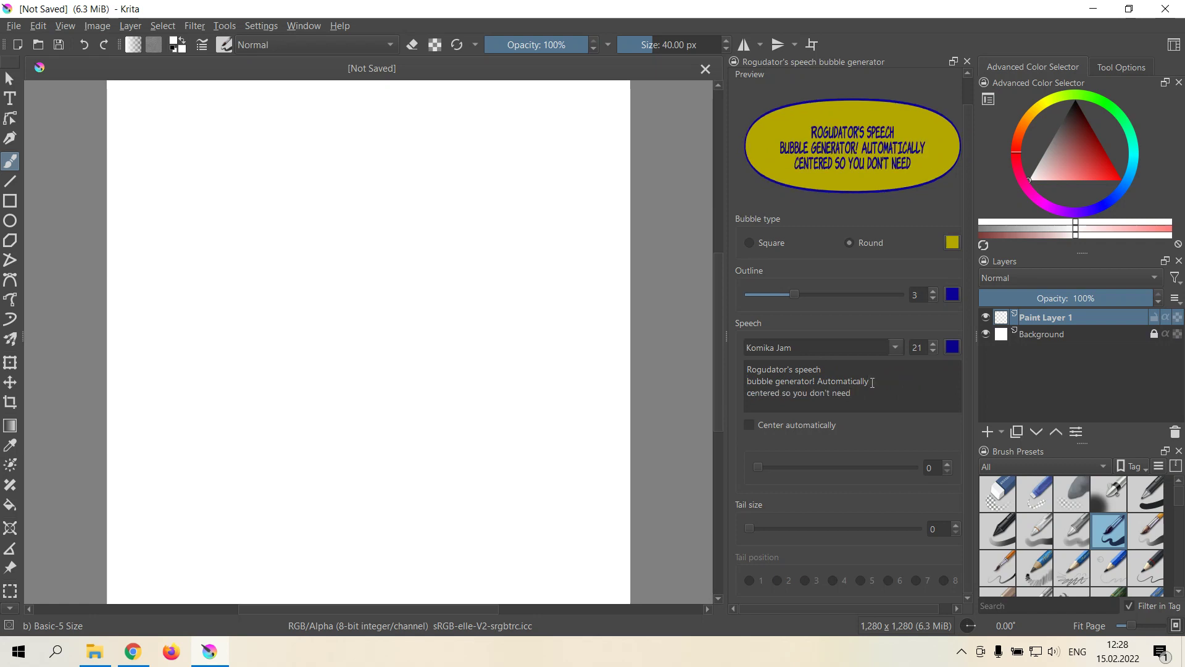
left_click(811, 394)
key("Return")
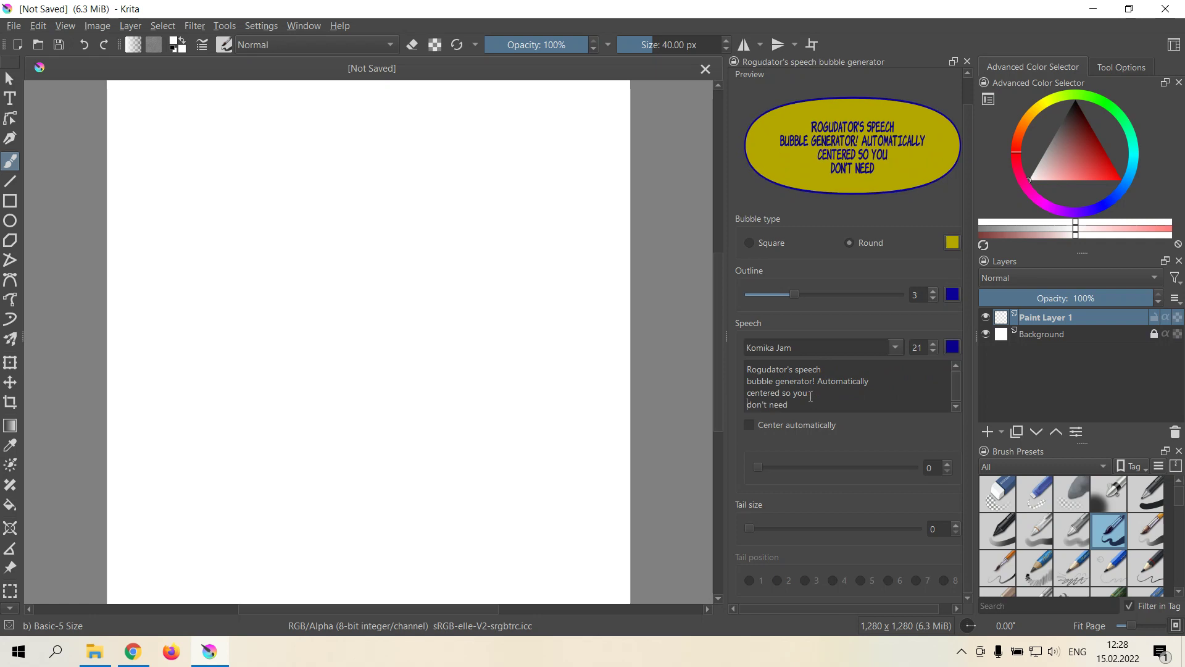
Remove those line breaks so the speech text is one line again.
key("BackSpace")
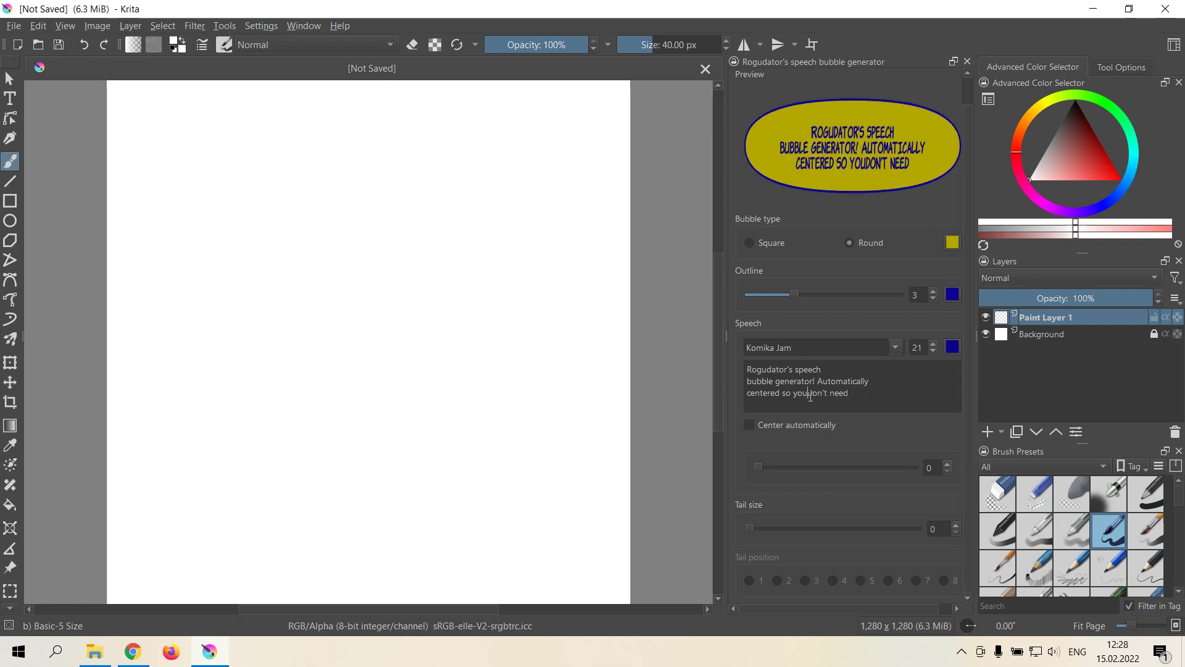
left_click(749, 393)
key("BackSpace")
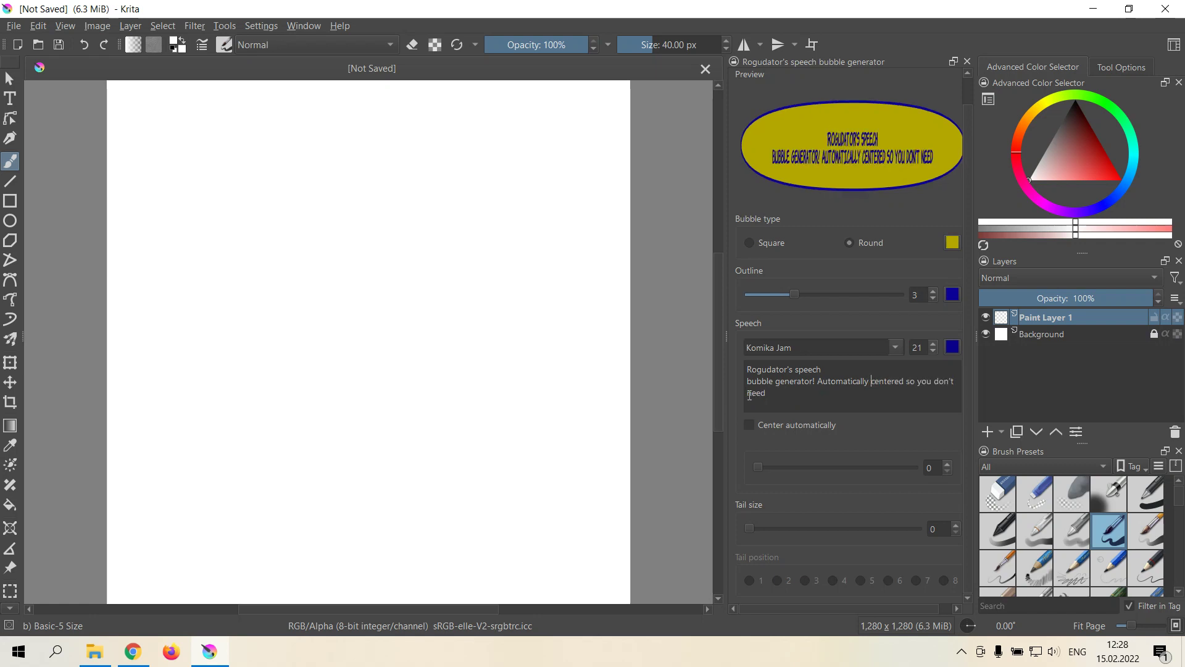
left_click(748, 381)
key("BackSpace")
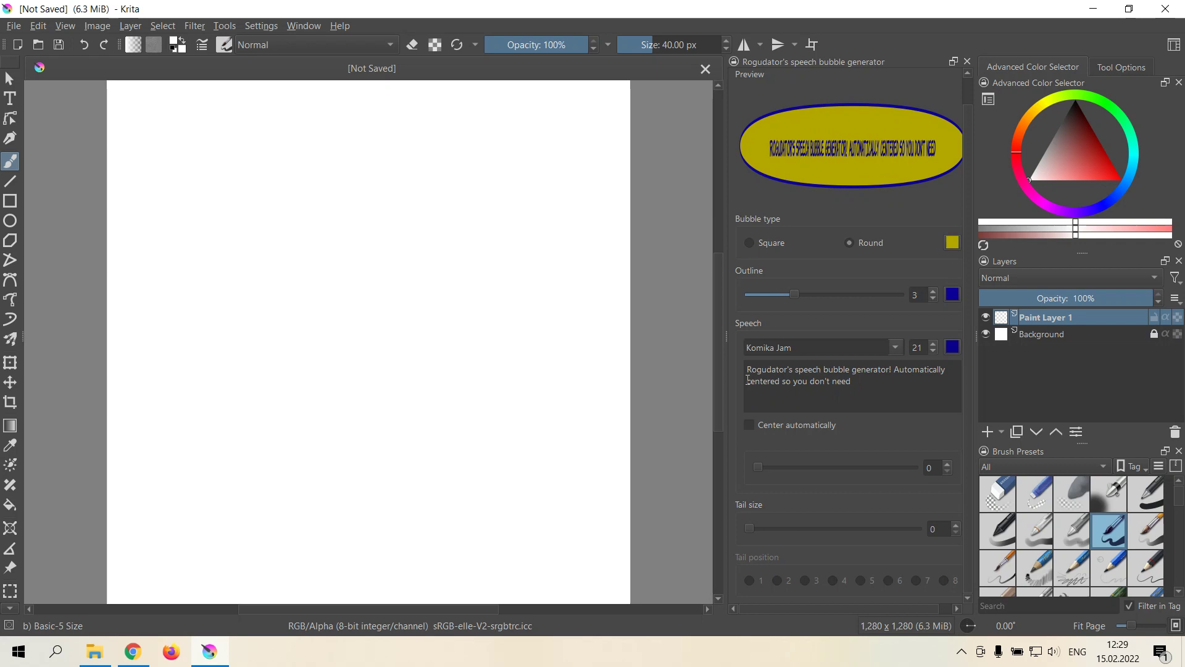
Try text wrap widths of 6 and 15, then re-enable Center automatically.
left_click_drag(757, 468, 767, 468)
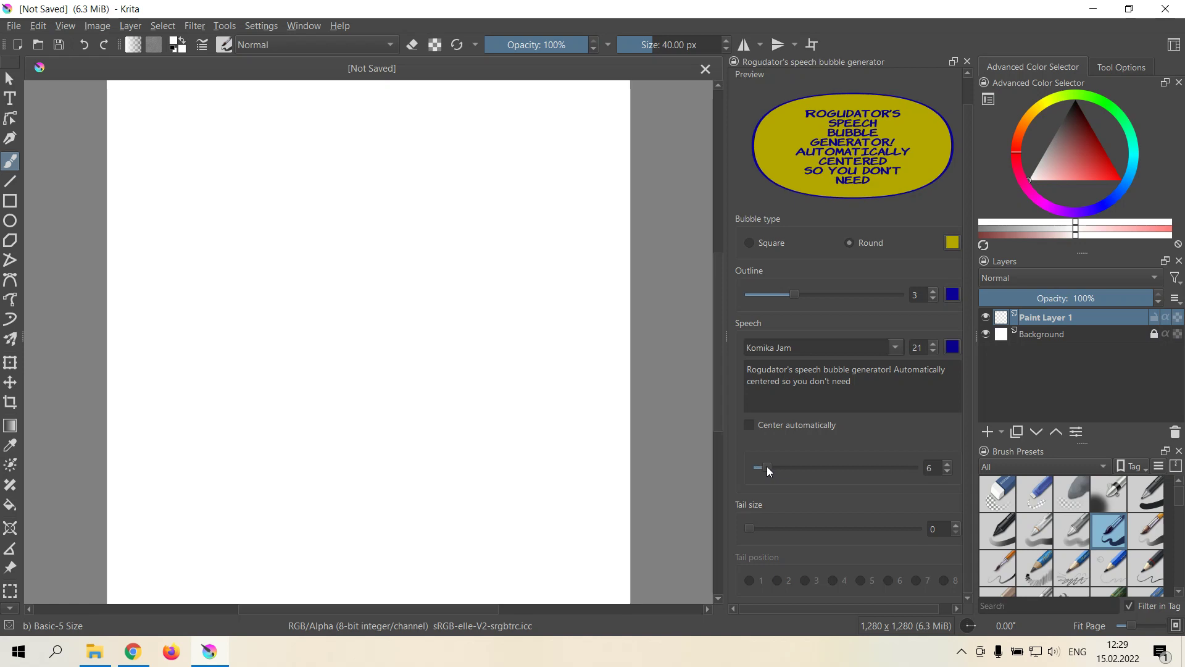
left_click_drag(767, 467, 794, 477)
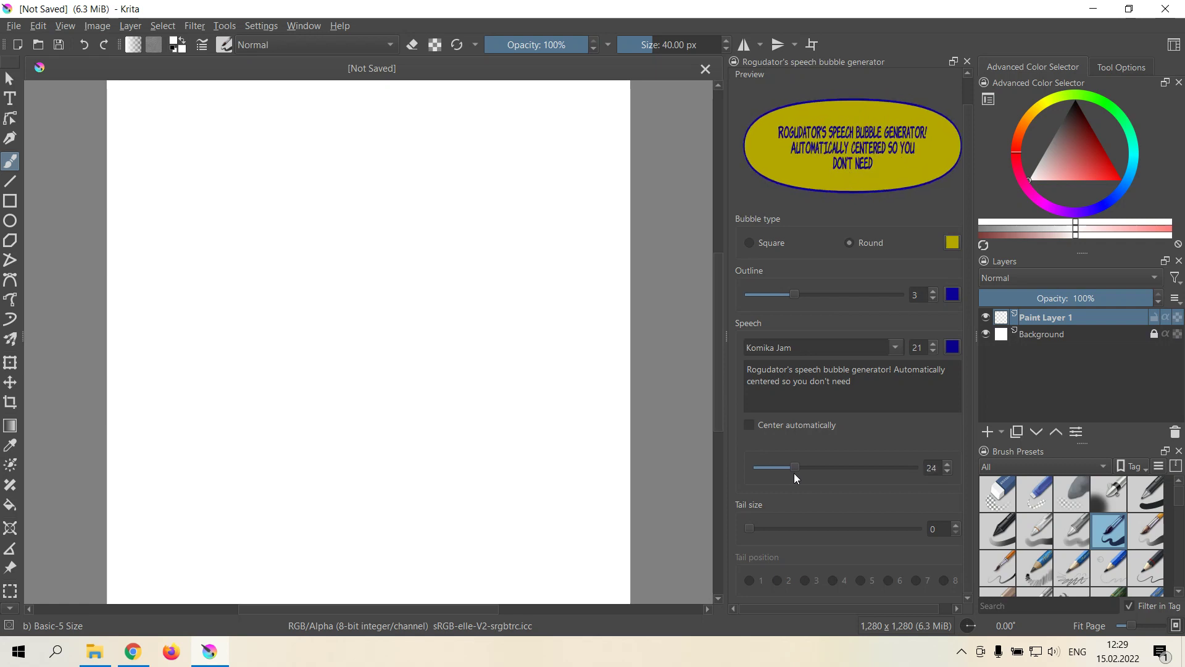
left_click_drag(794, 473, 770, 494)
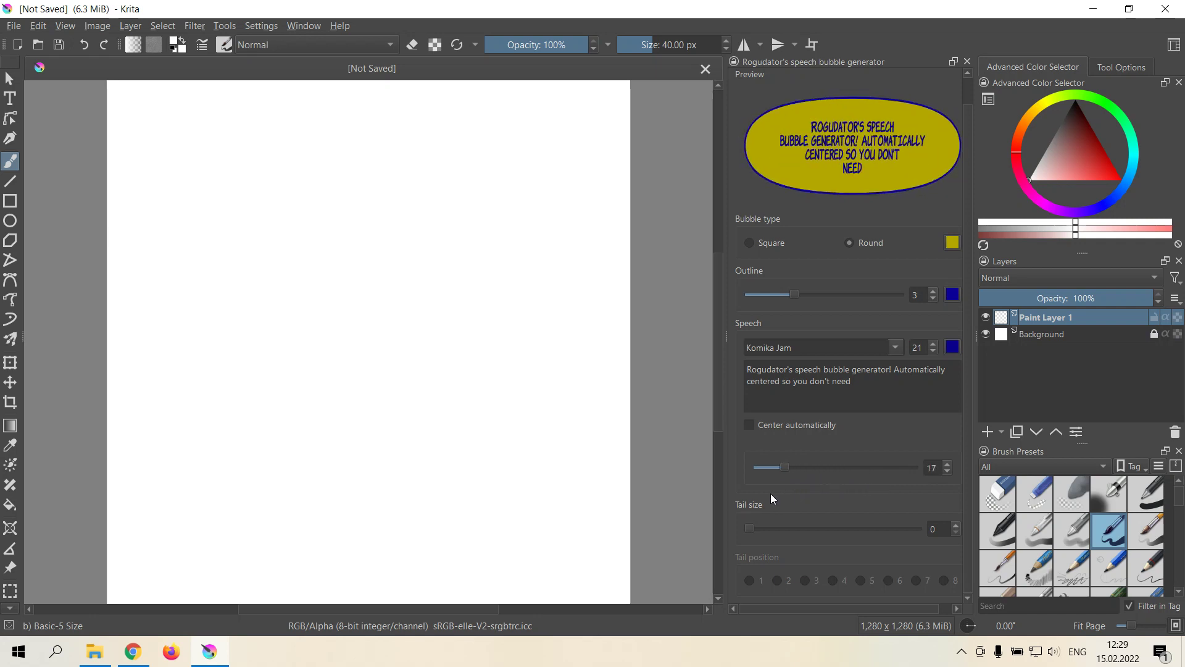
left_click(755, 425)
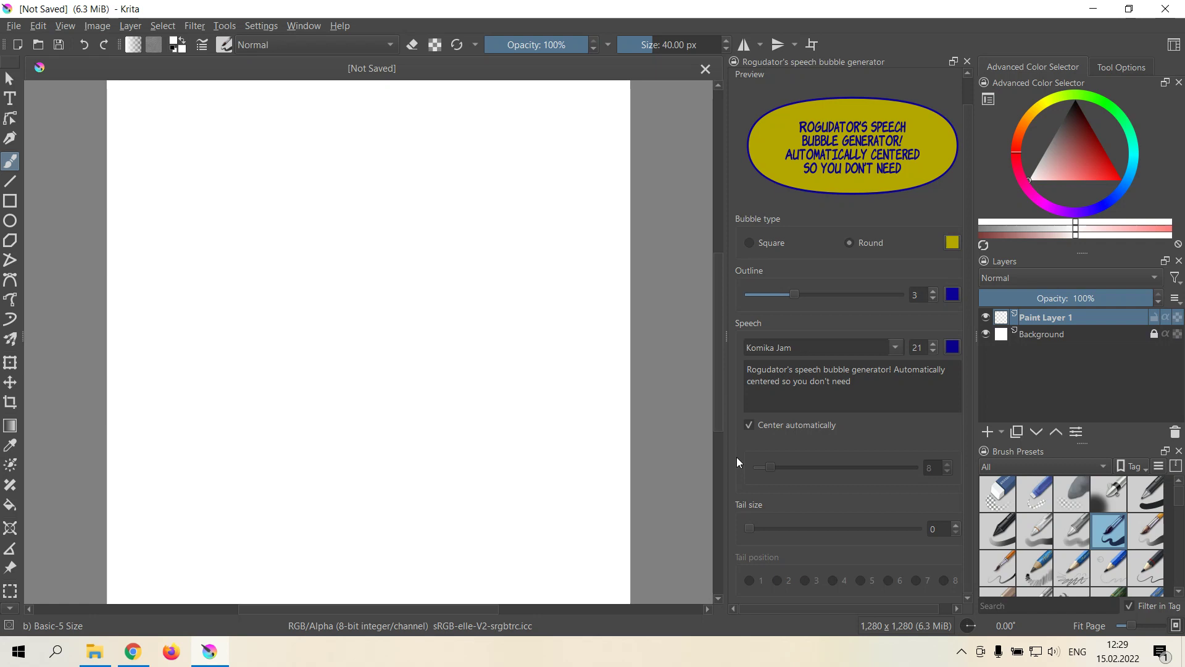
Give the bubble a size-75 tail and preview all eight tail positions.
left_click_drag(753, 527, 812, 527)
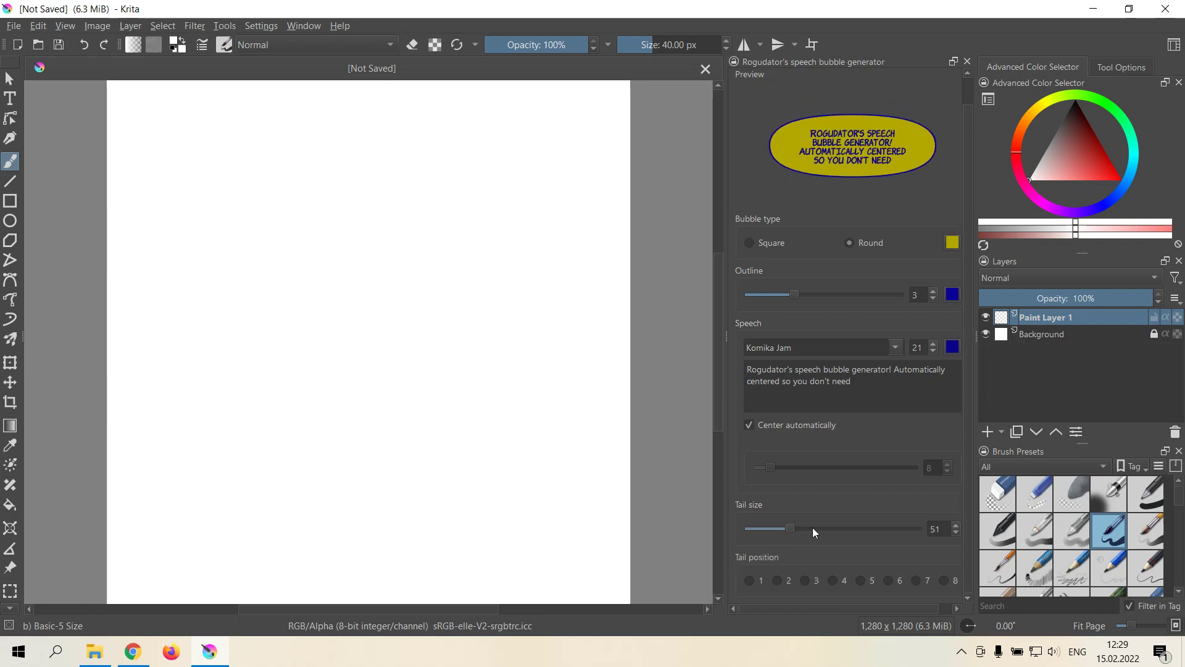
left_click(751, 581)
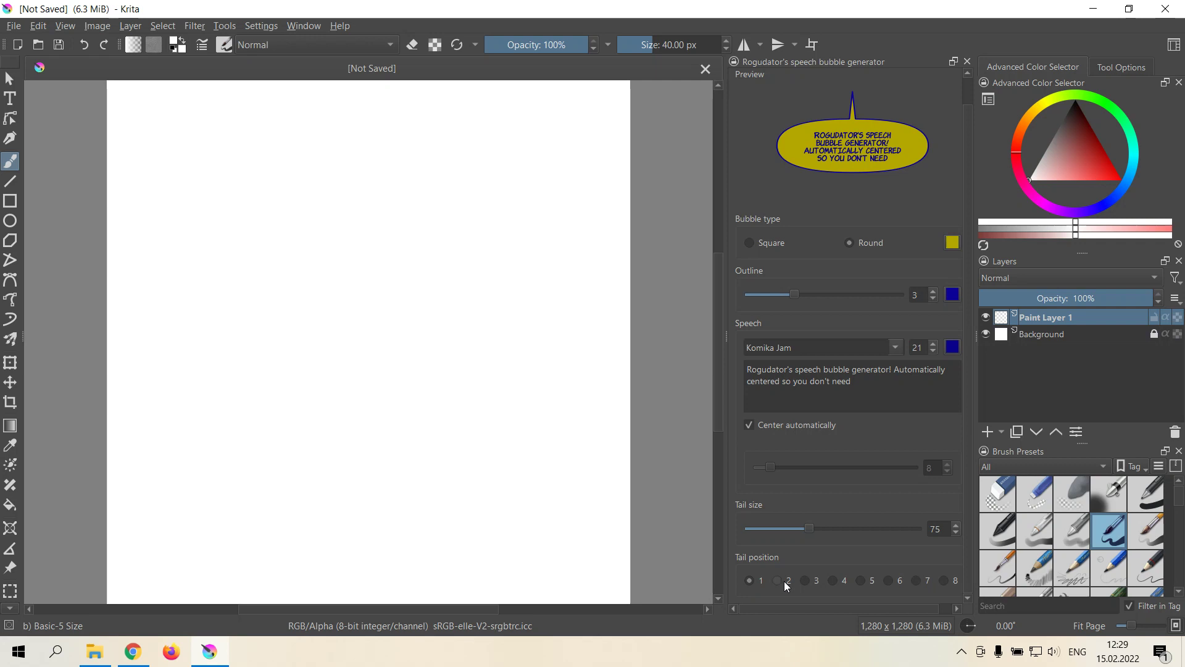
left_click(778, 581)
left_click(807, 581)
left_click(834, 581)
left_click(862, 581)
left_click(889, 581)
left_click(917, 581)
left_click(946, 580)
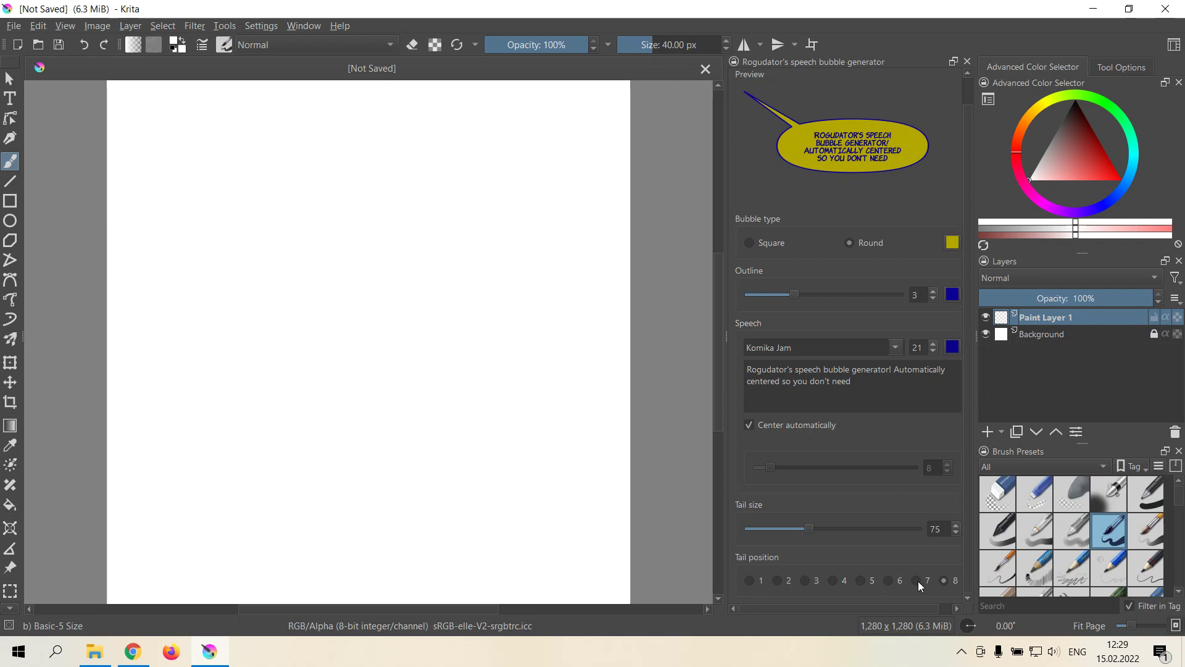
Settle the tail at lower-right position 4 with size 74.
left_click(833, 581)
mouse_move(808, 528)
left_mouse_down()
mouse_move(846, 529)
mouse_move(806, 526)
left_mouse_up()
scroll(729, 430, "up", 1)
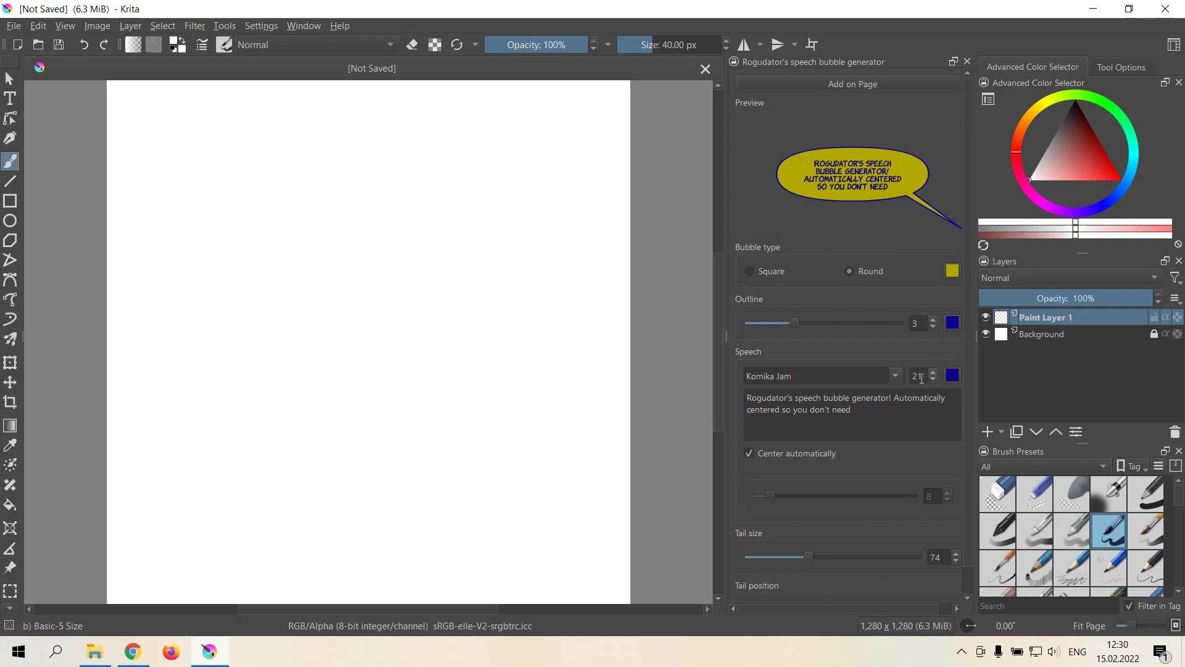
Add the bubble to the canvas, then add a second bubble with speech size 30.
left_click(805, 81)
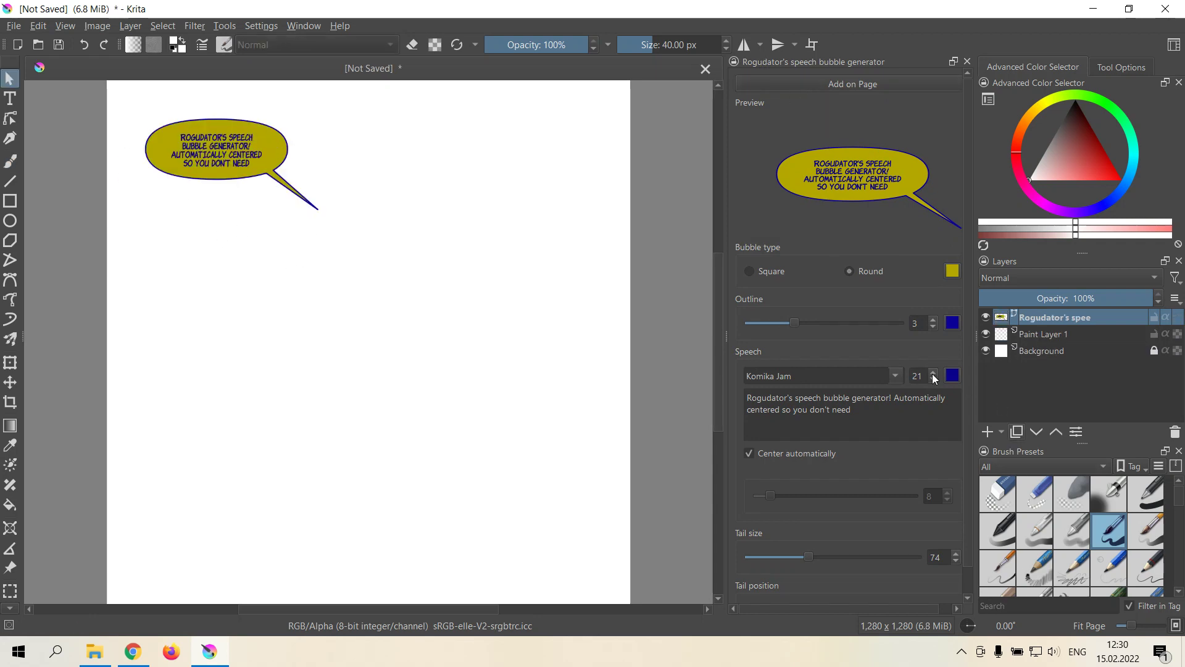
left_click(912, 376)
double_click(911, 375)
type("30")
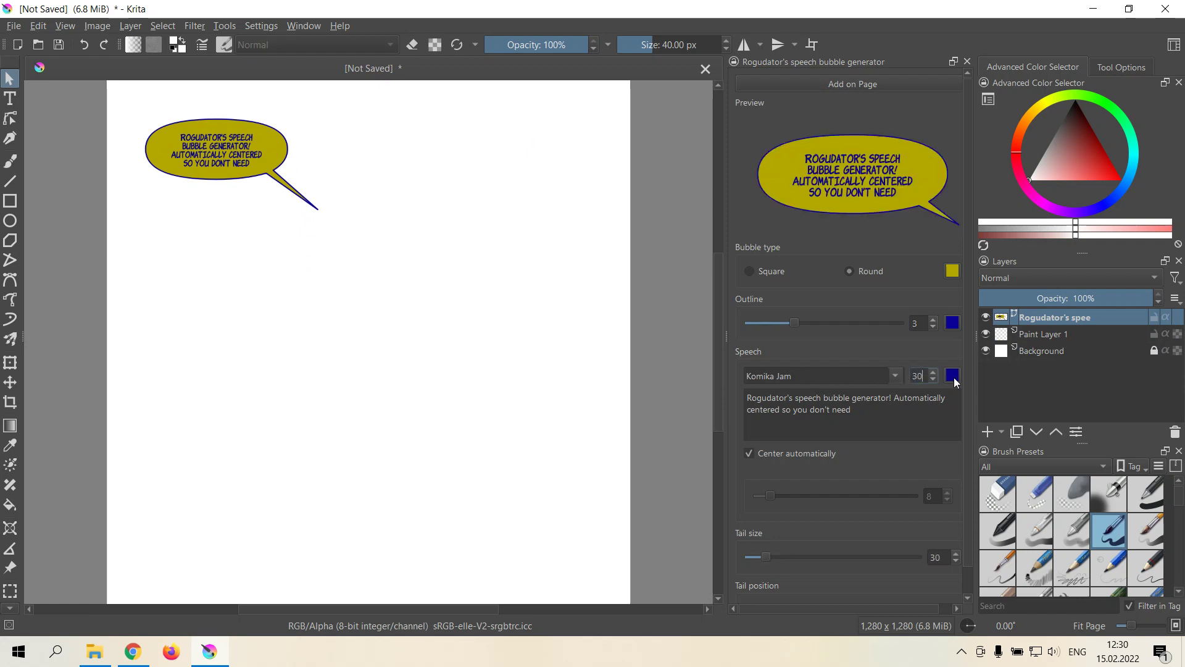
left_click(911, 82)
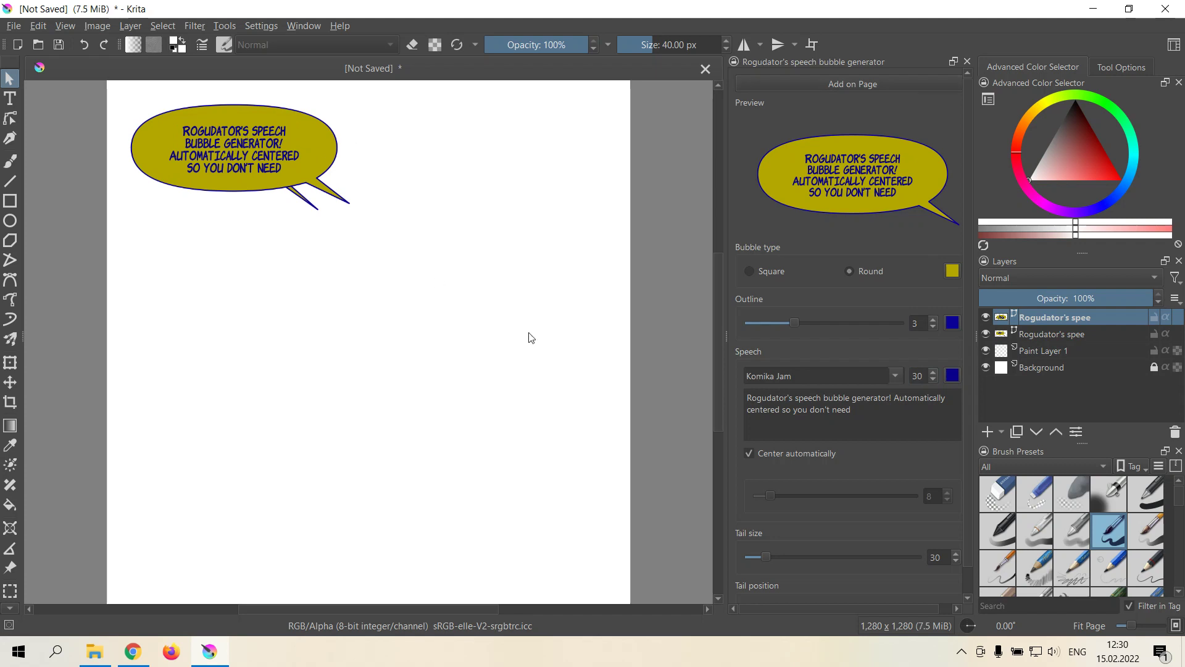
Hide the first speech bubble layer and move the new yellow bubble lower on the page.
left_click(986, 333)
left_click_drag(61, 82, 433, 283)
left_click_drag(318, 175, 321, 225)
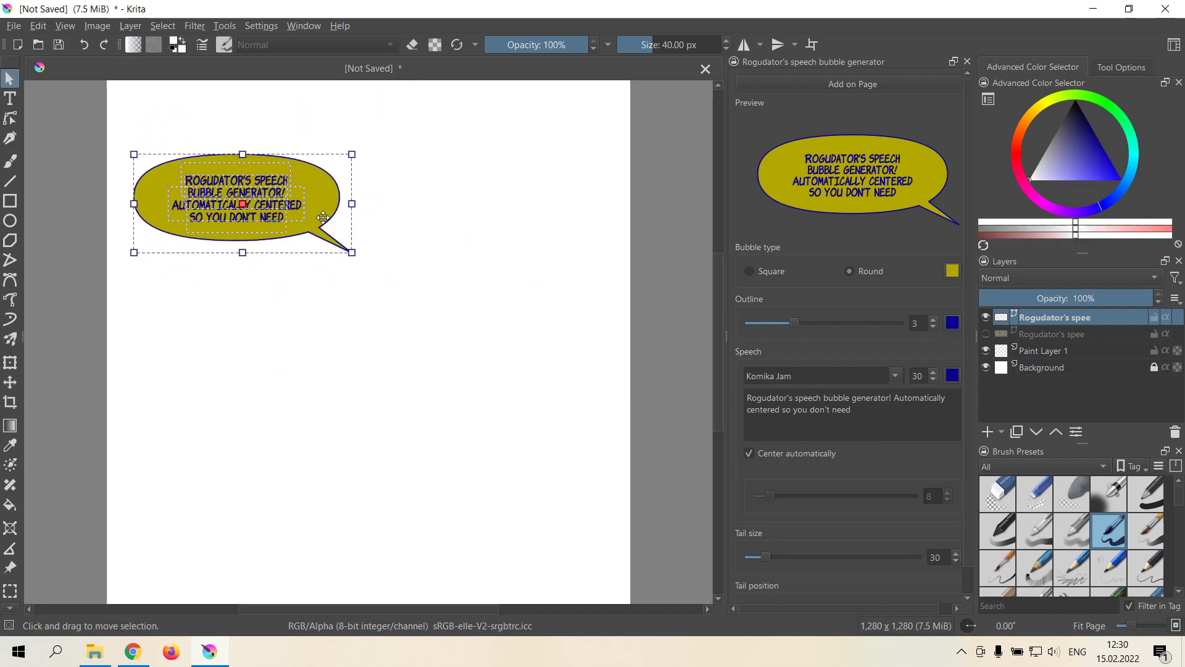
left_click(318, 239)
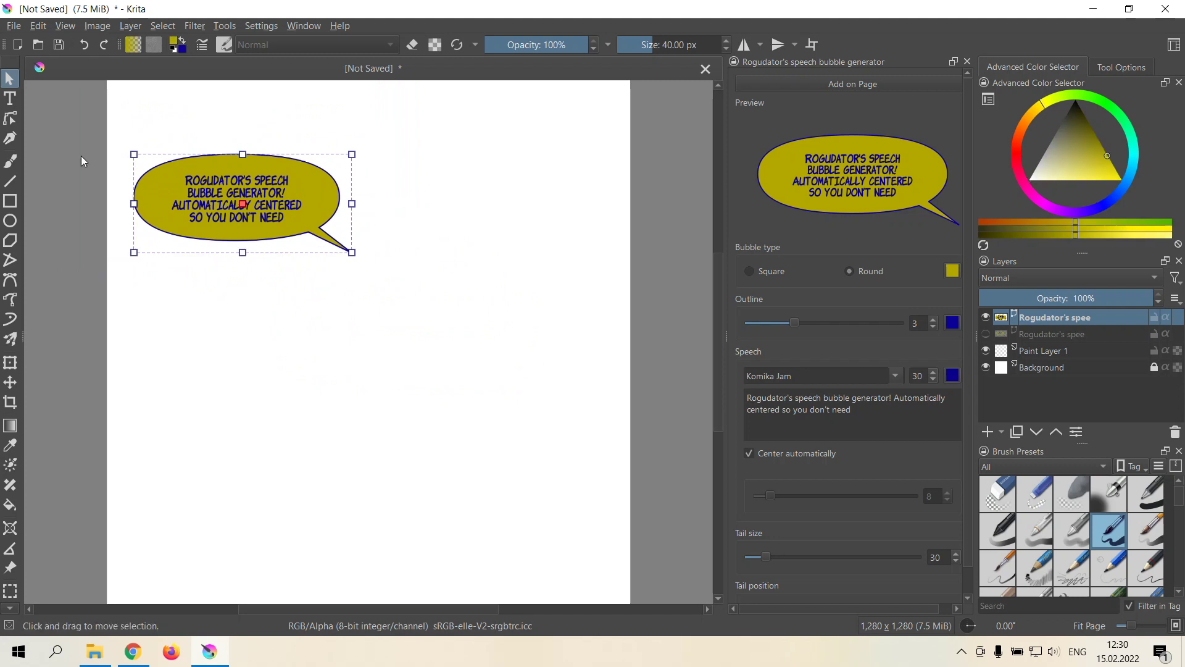
Drag the bubble tail's tip further down and right, undoing a trial raise of the outline top.
left_click(10, 118)
left_click_drag(351, 254, 363, 303)
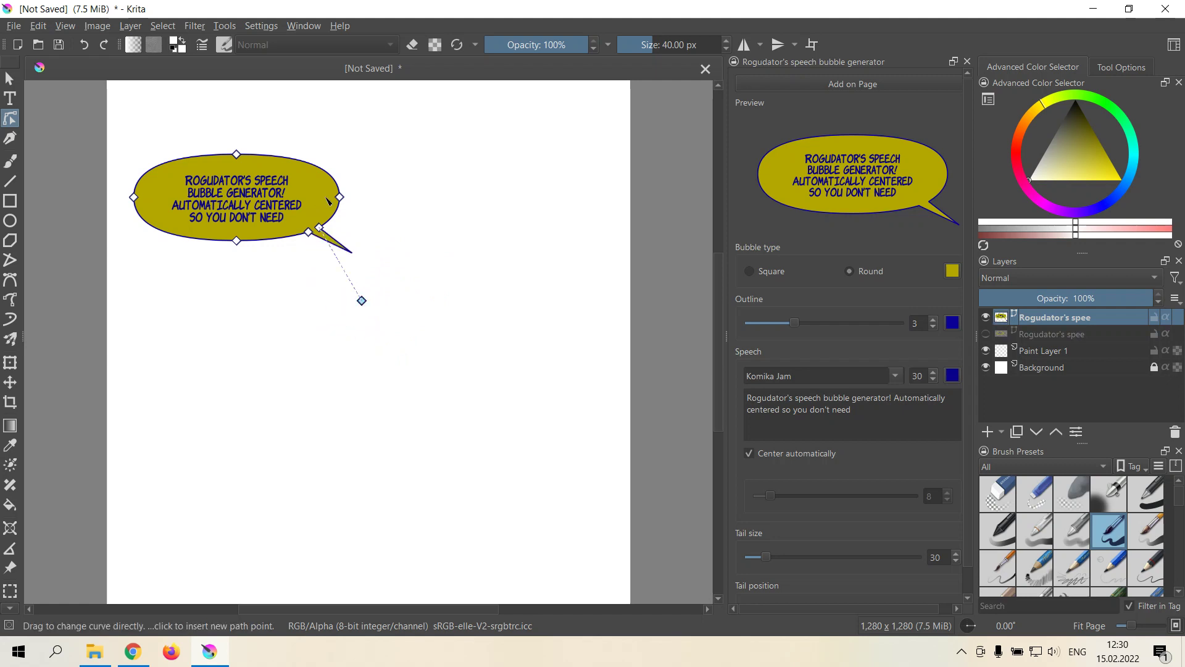
left_click_drag(237, 156, 238, 140)
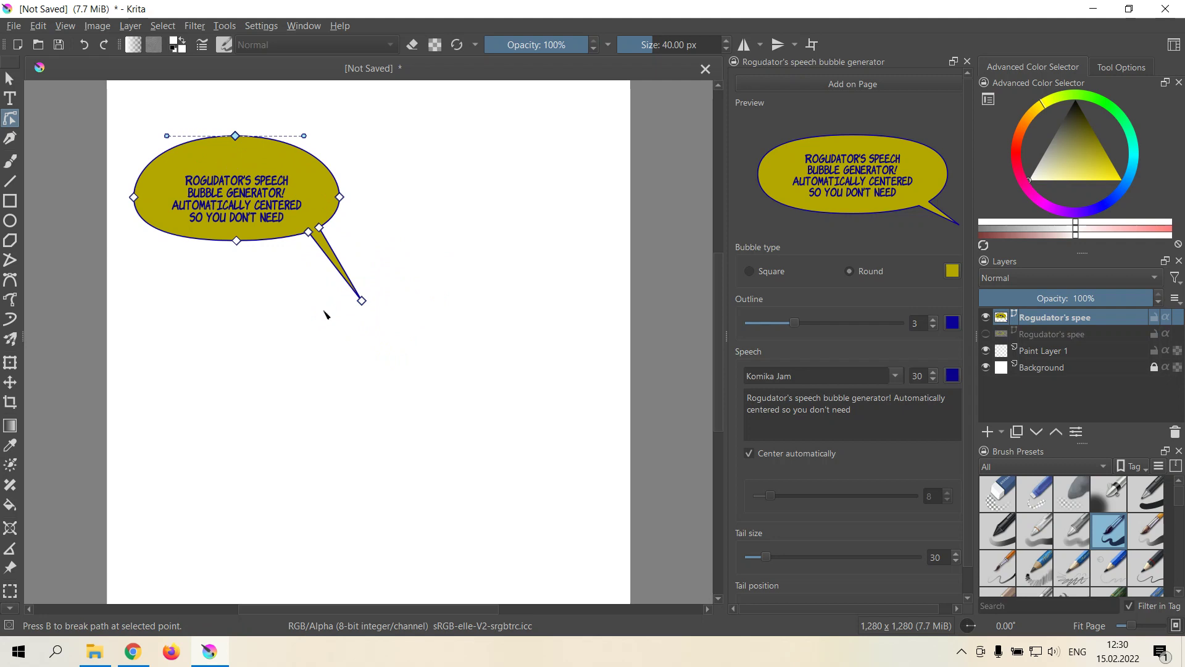
key("ctrl+z")
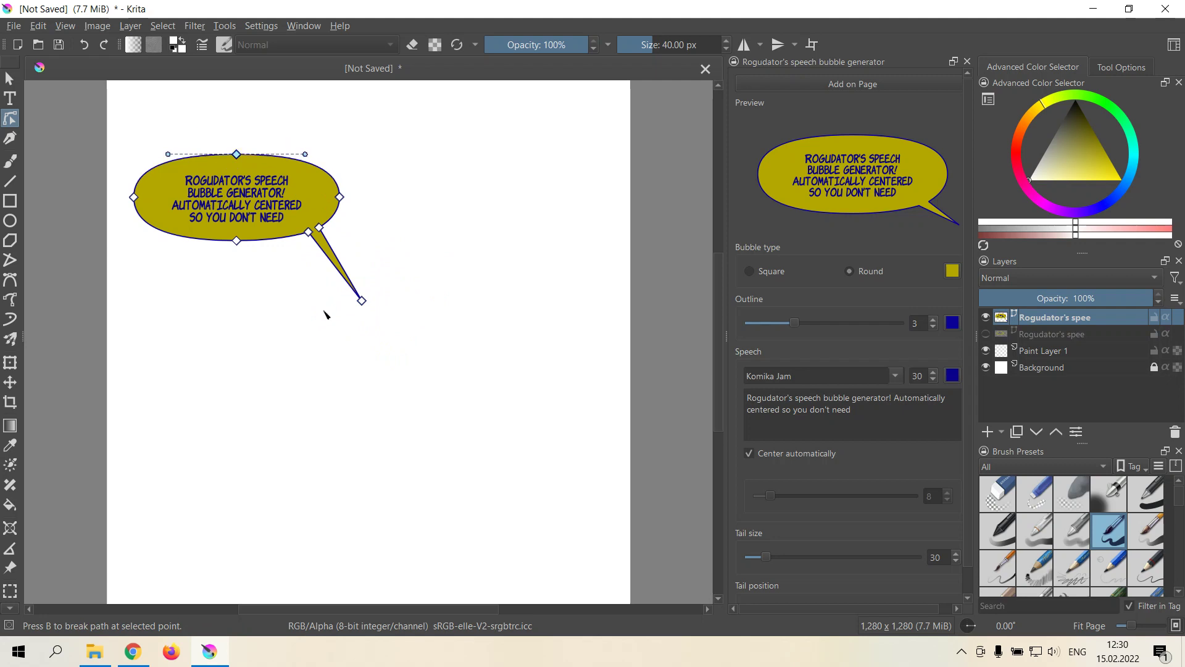